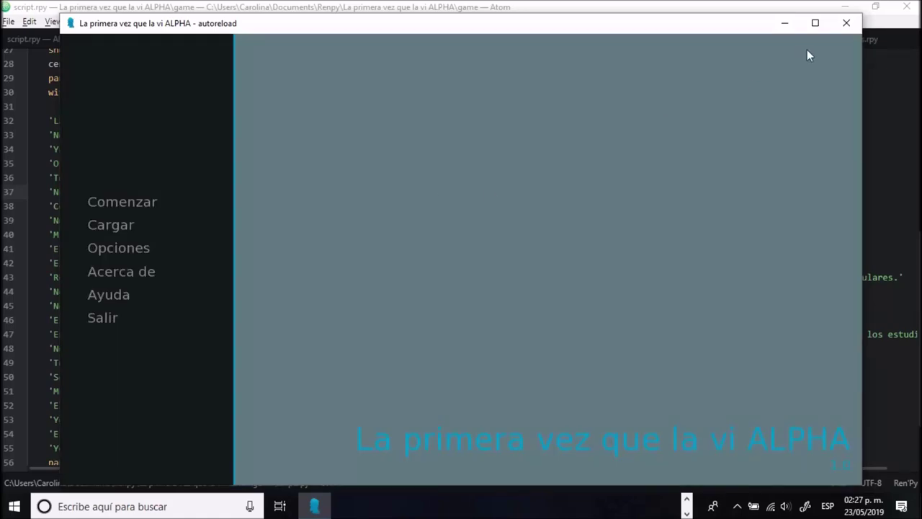
Close the running game preview and look back through the opening lines of the game script.
{"action": "left_click", "coordinate": [853, 29]}
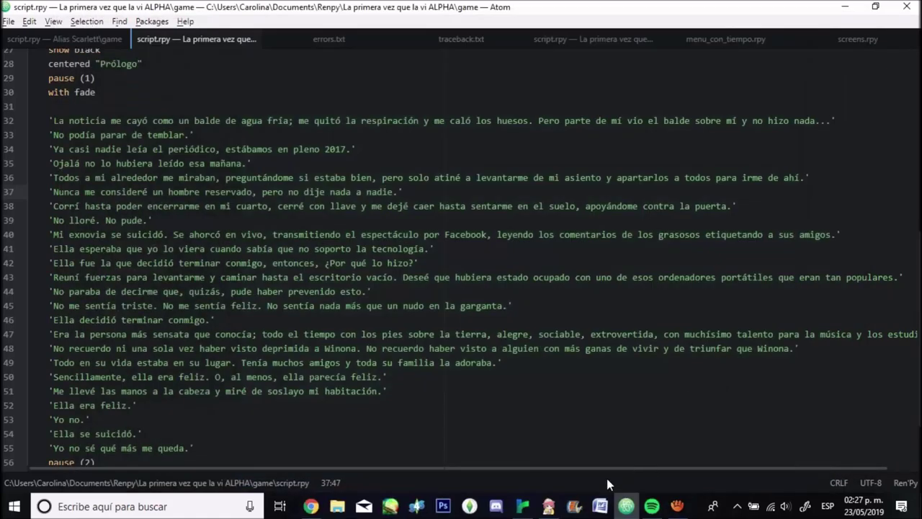
{"action": "left_click", "coordinate": [549, 506]}
{"action": "left_click", "coordinate": [661, 6]}
{"action": "scroll", "coordinate": [565, 241], "scroll_direction": "up", "scroll_amount": 4}
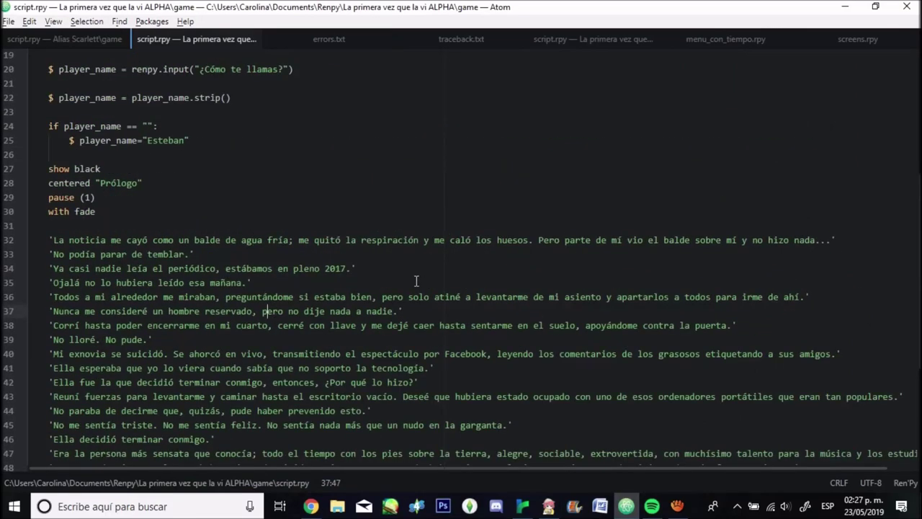
{"action": "scroll", "coordinate": [416, 280], "scroll_direction": "up", "scroll_amount": 3}
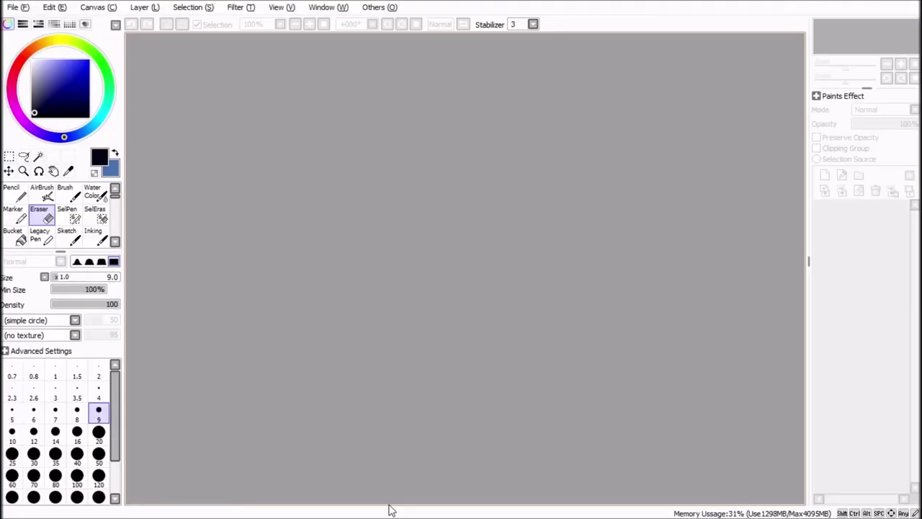
Create a new 1280 × 720 pixel canvas at 300 pixel/inch and outline its area with a blue frame.
{"action": "key", "text": "ctrl+n"}
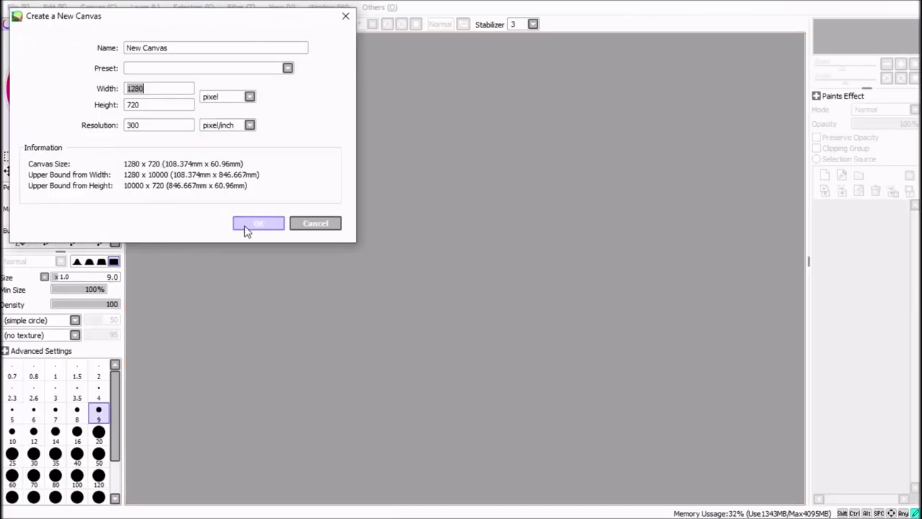
{"action": "left_click", "coordinate": [244, 225]}
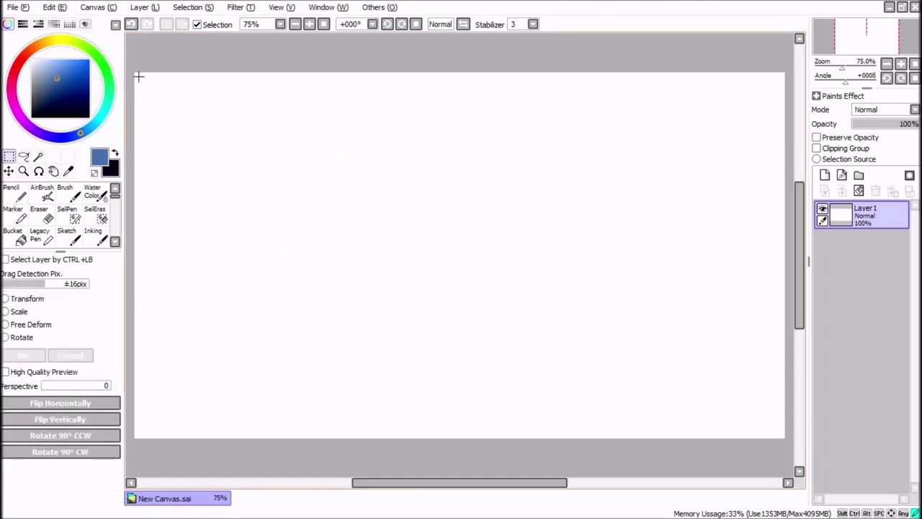
{"action": "key", "text": "ctrl+a"}
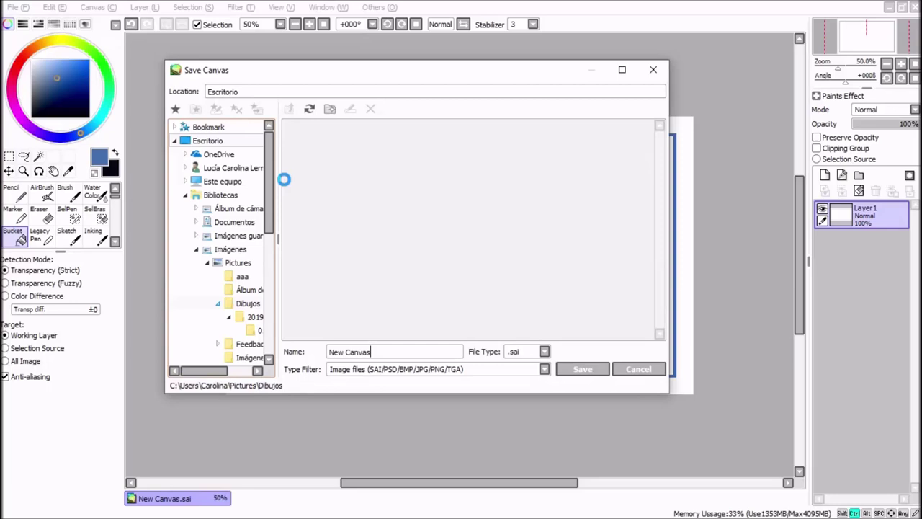
Save the canvas as Comedor in .sai format in the folder inside Dibujos / 2019.
{"action": "left_click", "coordinate": [234, 235]}
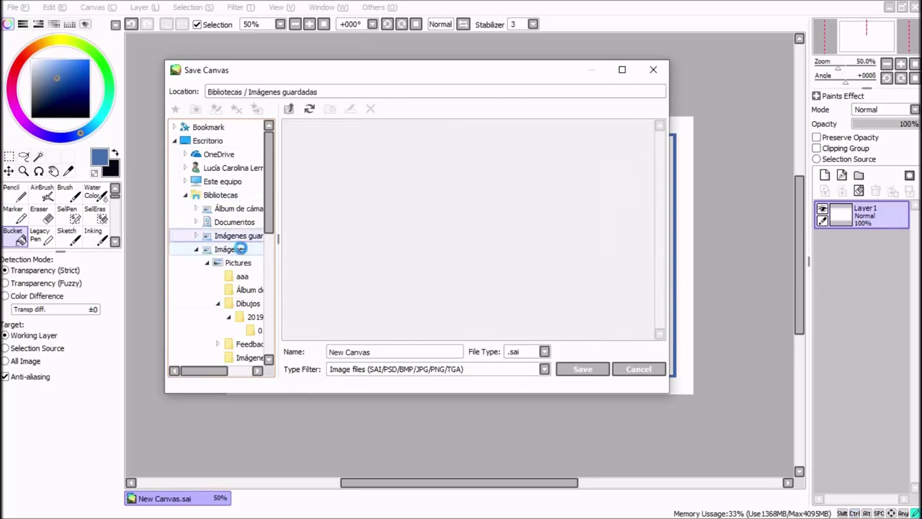
{"action": "left_click", "coordinate": [253, 330]}
{"action": "left_click", "coordinate": [421, 351]}
{"action": "key", "text": "BackSpace"}
{"action": "key", "text": "BackSpace"}
{"action": "key", "text": "BackSpace"}
{"action": "key", "text": "Return"}
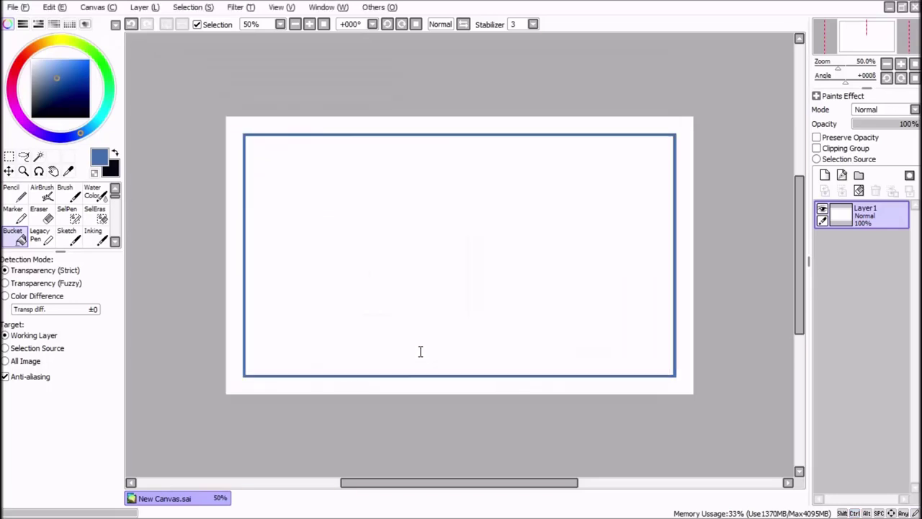
{"action": "left_click", "coordinate": [70, 236]}
{"action": "left_click_drag", "start_coordinate": [287, 173], "coordinate": [345, 233]}
{"action": "key", "text": "ctrl+z"}
Add a linework layer beneath Layer1 and mark a black vanishing point at the centre of the framed area.
{"action": "left_click", "coordinate": [842, 175]}
{"action": "left_click_drag", "start_coordinate": [875, 215], "coordinate": [875, 249]}
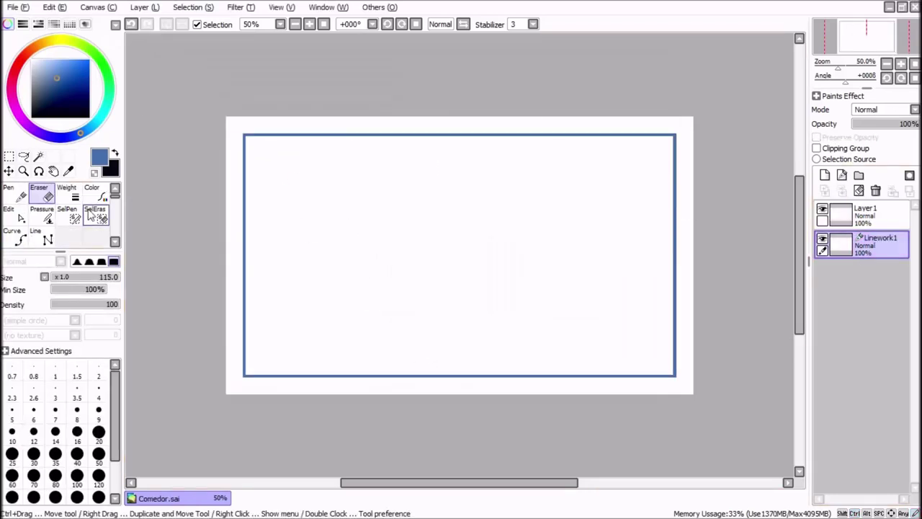
{"action": "left_click", "coordinate": [115, 152]}
{"action": "left_click", "coordinate": [41, 235]}
{"action": "left_click", "coordinate": [77, 413]}
{"action": "key", "text": "n"}
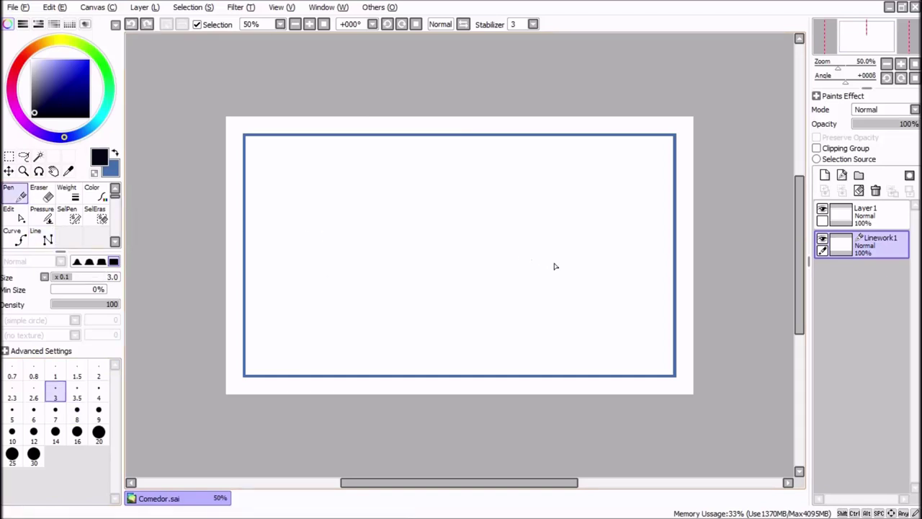
{"action": "left_click", "coordinate": [574, 263]}
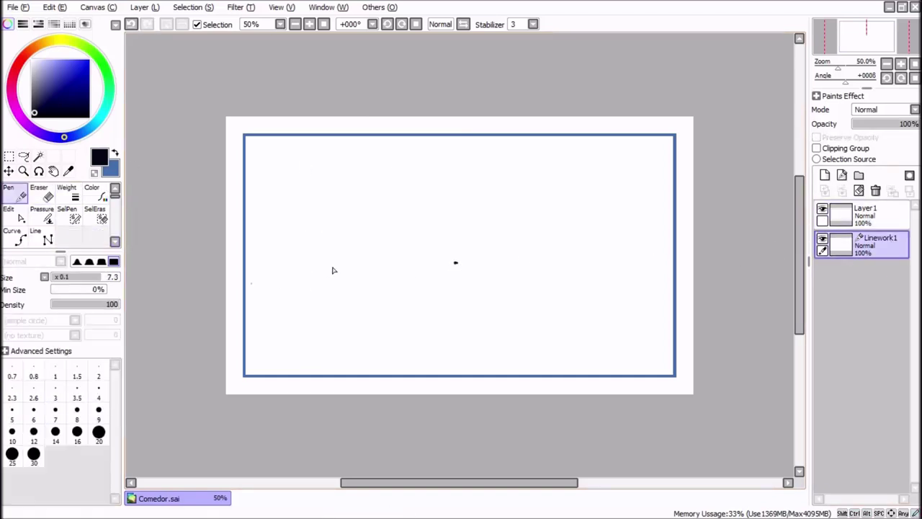
{"action": "key", "text": "n"}
{"action": "left_click_drag", "start_coordinate": [333, 267], "coordinate": [686, 269]}
{"action": "key", "text": "ctrl+z"}
Draw a horizon line and two corner-to-corner diagonals through the vanishing point with the Line tool at size 6.
{"action": "left_click", "coordinate": [227, 264]}
{"action": "double_click", "coordinate": [731, 263]}
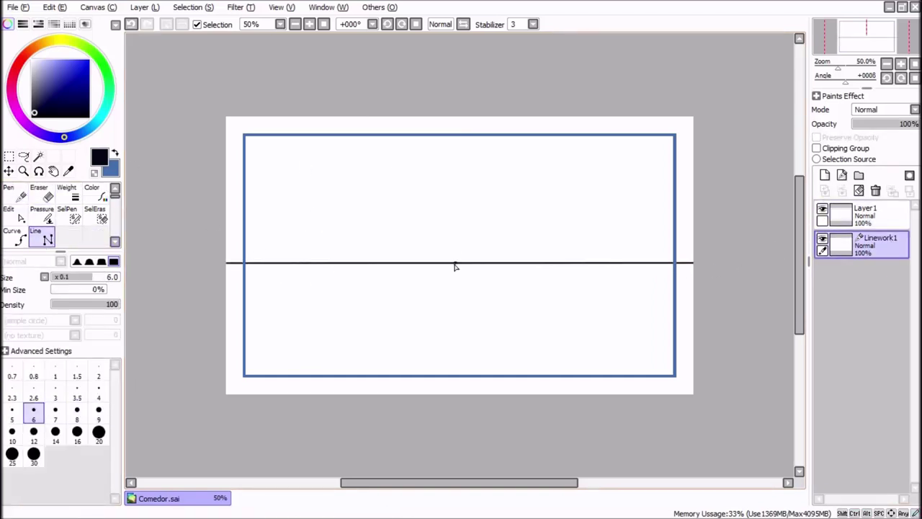
{"action": "left_click", "coordinate": [680, 130]}
{"action": "double_click", "coordinate": [206, 411]}
{"action": "left_click", "coordinate": [224, 112]}
{"action": "double_click", "coordinate": [731, 438]}
Draw a vertical guide line through the vanishing point and adjust its end points until it is straight.
{"action": "left_click", "coordinate": [458, 451]}
{"action": "double_click", "coordinate": [451, 80]}
{"action": "left_click_drag", "start_coordinate": [451, 80], "coordinate": [454, 81]}
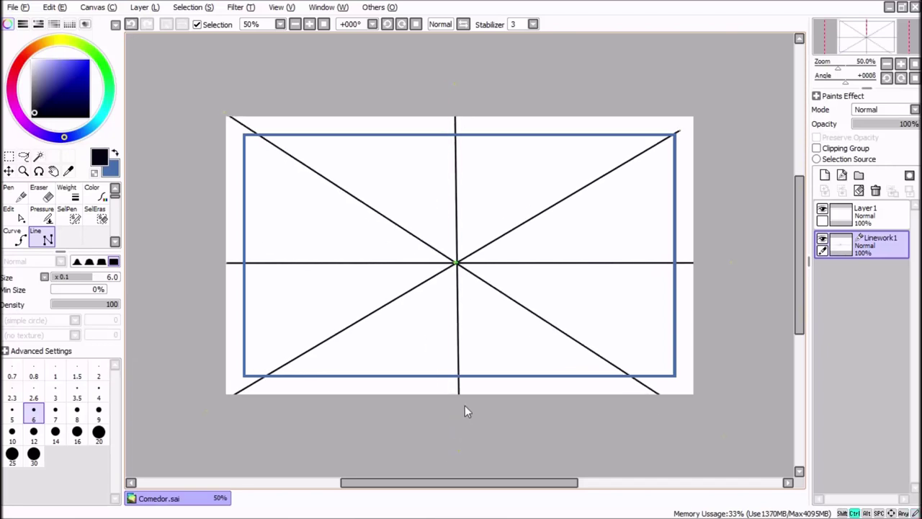
{"action": "left_click_drag", "start_coordinate": [459, 451], "coordinate": [456, 450]}
{"action": "key", "text": "v"}
Add four more radial guide lines through the vanishing point, two shallow and two steep, between the existing ones.
{"action": "left_click", "coordinate": [41, 235]}
{"action": "left_click", "coordinate": [721, 348]}
{"action": "double_click", "coordinate": [214, 186]}
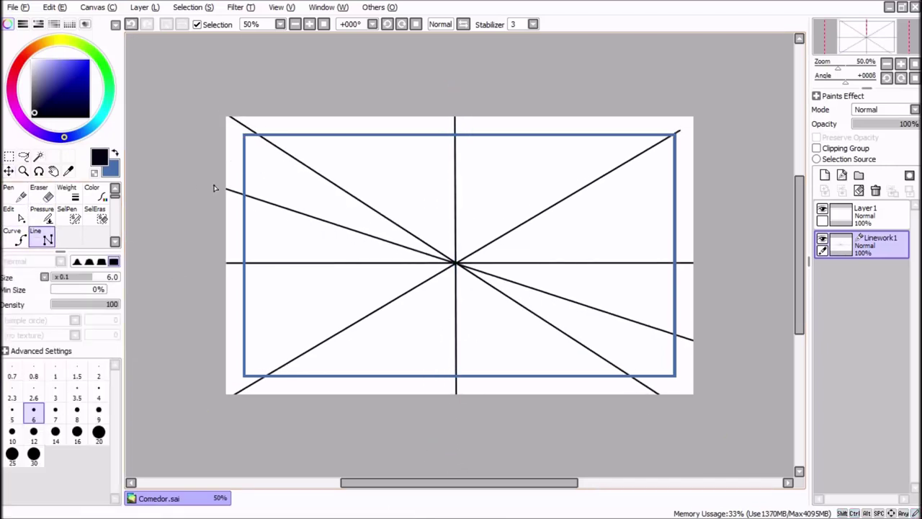
{"action": "left_click", "coordinate": [721, 174]}
{"action": "double_click", "coordinate": [200, 350]}
{"action": "left_click", "coordinate": [314, 98]}
{"action": "double_click", "coordinate": [585, 413]}
{"action": "left_click", "coordinate": [566, 104]}
Draw four roughly horizontal dark gray guide lines across the canvas below the horizon.
{"action": "key", "text": "x"}
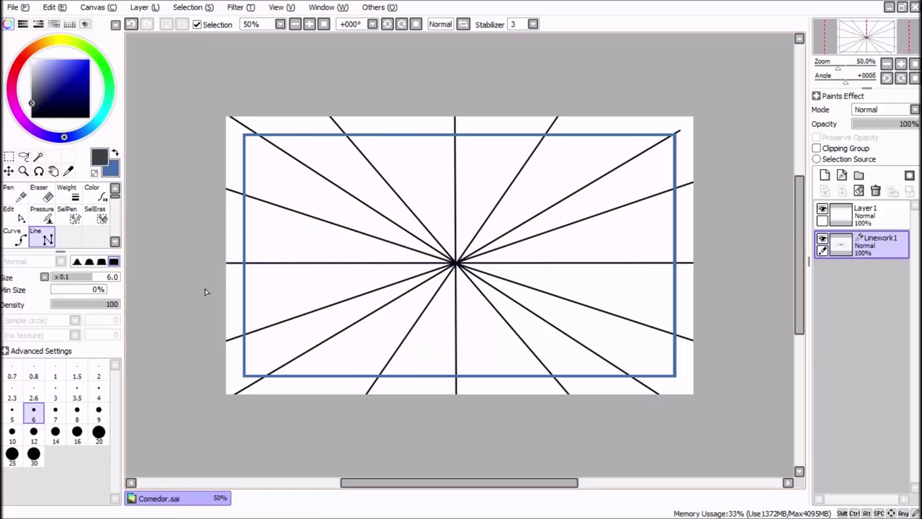
{"action": "left_click_drag", "start_coordinate": [206, 288], "coordinate": [720, 280]}
{"action": "left_click_drag", "start_coordinate": [214, 334], "coordinate": [807, 339]}
{"action": "left_click_drag", "start_coordinate": [150, 152], "coordinate": [728, 139]}
{"action": "key", "text": "ctrl+z"}
{"action": "mouse_move", "coordinate": [180, 358]}
{"action": "left_mouse_down"}
{"action": "mouse_move", "coordinate": [741, 358]}
{"action": "mouse_move", "coordinate": [172, 358]}
{"action": "left_mouse_up"}
{"action": "key", "text": "ctrl+z"}
{"action": "left_click_drag", "start_coordinate": [176, 311], "coordinate": [724, 322]}
Lower the linework layer's opacity to 24% and add a new layer above Layer1 for the sketch.
{"action": "left_click", "coordinate": [873, 123]}
{"action": "left_click_drag", "start_coordinate": [875, 125], "coordinate": [869, 125]}
{"action": "left_click", "coordinate": [866, 215]}
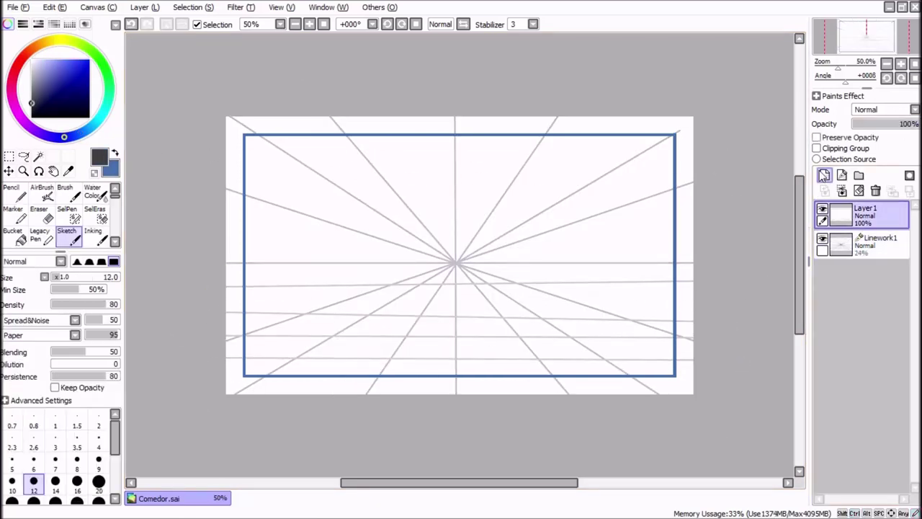
{"action": "left_click", "coordinate": [825, 175]}
Sketch a rough table in blue in the lower left of the room, following the perspective guides.
{"action": "key", "text": "x"}
{"action": "mouse_move", "coordinate": [212, 225]}
{"action": "left_mouse_down"}
{"action": "mouse_move", "coordinate": [638, 436]}
{"action": "mouse_move", "coordinate": [687, 432]}
{"action": "left_mouse_up"}
{"action": "mouse_move", "coordinate": [252, 194]}
{"action": "left_mouse_down"}
{"action": "mouse_move", "coordinate": [242, 316]}
{"action": "mouse_move", "coordinate": [456, 167]}
{"action": "mouse_move", "coordinate": [436, 209]}
{"action": "mouse_move", "coordinate": [423, 328]}
{"action": "left_mouse_up"}
{"action": "left_click_drag", "start_coordinate": [251, 207], "coordinate": [440, 213]}
{"action": "left_click_drag", "start_coordinate": [463, 176], "coordinate": [457, 260]}
Sketch a chair with seat, backrest and legs at the table's right end.
{"action": "scroll", "coordinate": [608, 245], "scroll_direction": "up", "scroll_amount": 3}
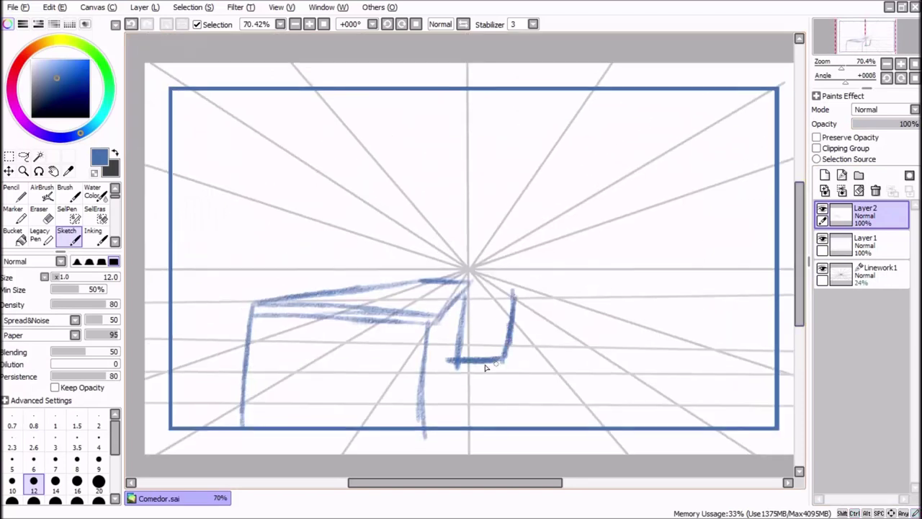
{"action": "left_click_drag", "start_coordinate": [485, 298], "coordinate": [481, 386]}
{"action": "left_click_drag", "start_coordinate": [496, 357], "coordinate": [421, 381]}
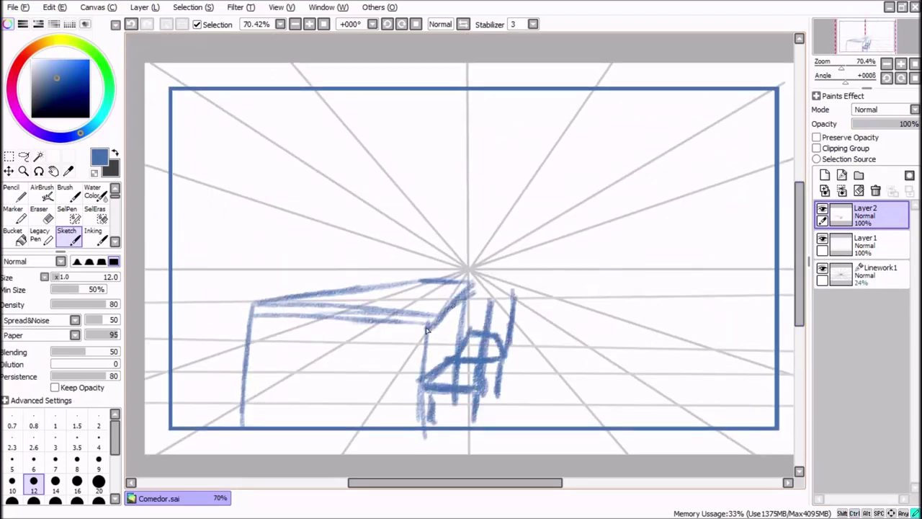
Reinforce the table's edges and legs, then erase its misaligned front edge and left corner.
{"action": "left_click_drag", "start_coordinate": [262, 314], "coordinate": [434, 324]}
{"action": "left_click_drag", "start_coordinate": [254, 317], "coordinate": [238, 433]}
{"action": "left_click_drag", "start_coordinate": [425, 328], "coordinate": [422, 424]}
{"action": "left_click_drag", "start_coordinate": [260, 303], "coordinate": [433, 277]}
{"action": "left_click_drag", "start_coordinate": [452, 301], "coordinate": [413, 331]}
{"action": "key", "text": "e"}
{"action": "left_click_drag", "start_coordinate": [473, 286], "coordinate": [428, 323]}
{"action": "mouse_move", "coordinate": [455, 281]}
{"action": "left_mouse_down"}
{"action": "mouse_move", "coordinate": [432, 313]}
{"action": "mouse_move", "coordinate": [447, 343]}
{"action": "left_mouse_up"}
{"action": "key", "text": "e"}
{"action": "left_click_drag", "start_coordinate": [258, 302], "coordinate": [419, 320]}
Add another horizontal guide line on the linework layer at the height of the table's front edge.
{"action": "left_click", "coordinate": [878, 275]}
{"action": "left_click", "coordinate": [44, 236]}
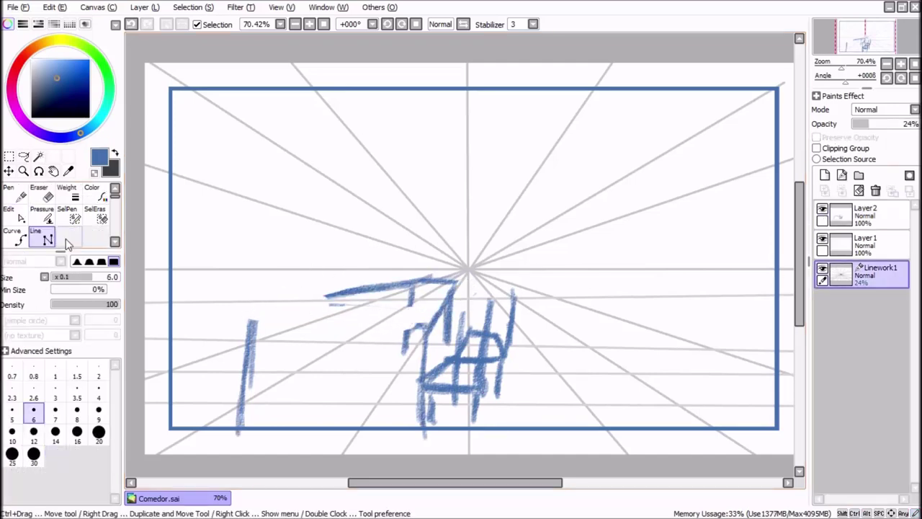
{"action": "left_click", "coordinate": [137, 320]}
{"action": "double_click", "coordinate": [783, 326]}
Redraw the table's left leg, front edge and slanted back edge on the sketch layer.
{"action": "left_click", "coordinate": [878, 215]}
{"action": "key", "text": "e"}
{"action": "mouse_move", "coordinate": [252, 322]}
{"action": "left_mouse_down"}
{"action": "mouse_move", "coordinate": [427, 326]}
{"action": "mouse_move", "coordinate": [239, 434]}
{"action": "mouse_move", "coordinate": [249, 430]}
{"action": "left_mouse_up"}
{"action": "key", "text": "e"}
{"action": "key", "text": "e"}
{"action": "key", "text": "e"}
{"action": "key", "text": "e"}
{"action": "key", "text": "ctrl+z"}
{"action": "left_click_drag", "start_coordinate": [251, 314], "coordinate": [357, 290]}
Sketch a chair at the table's left end and further chairs along its long sides.
{"action": "left_click_drag", "start_coordinate": [221, 287], "coordinate": [217, 358]}
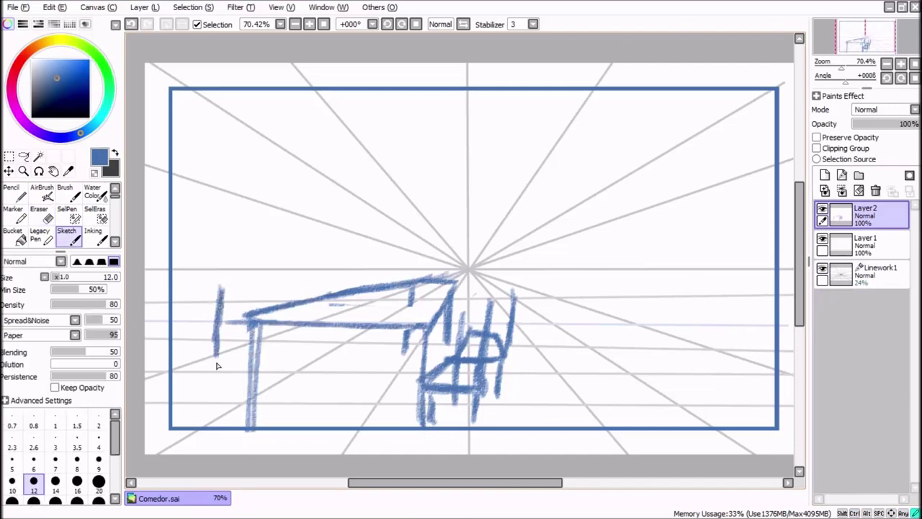
{"action": "left_click_drag", "start_coordinate": [248, 308], "coordinate": [247, 341]}
{"action": "left_click_drag", "start_coordinate": [210, 375], "coordinate": [259, 374]}
{"action": "left_click_drag", "start_coordinate": [284, 344], "coordinate": [261, 374]}
{"action": "left_click_drag", "start_coordinate": [220, 288], "coordinate": [257, 287]}
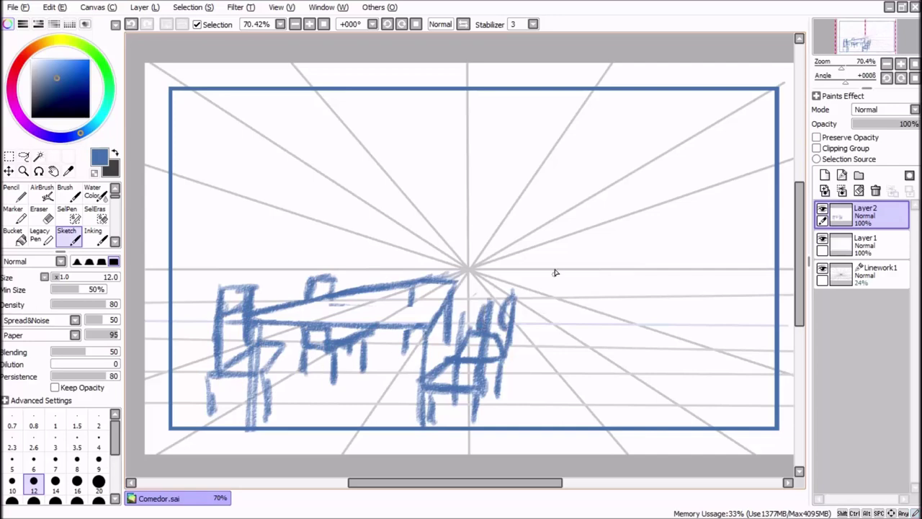
{"action": "key", "text": "ctrl+z"}
{"action": "key", "text": "ctrl+z"}
{"action": "key", "text": "ctrl+z"}
{"action": "key", "text": "ctrl+z"}
{"action": "left_click_drag", "start_coordinate": [630, 166], "coordinate": [628, 301]}
{"action": "key", "text": "ctrl+z"}
Sketch a framed door with a round knob on the right of the back wall and draw the wall's floor line.
{"action": "mouse_move", "coordinate": [629, 177]}
{"action": "left_mouse_down"}
{"action": "mouse_move", "coordinate": [696, 139]}
{"action": "mouse_move", "coordinate": [698, 297]}
{"action": "left_mouse_up"}
{"action": "left_click_drag", "start_coordinate": [616, 301], "coordinate": [712, 299]}
{"action": "key", "text": "e"}
{"action": "left_click_drag", "start_coordinate": [631, 152], "coordinate": [703, 154]}
{"action": "left_click_drag", "start_coordinate": [682, 233], "coordinate": [690, 236]}
{"action": "left_click_drag", "start_coordinate": [642, 167], "coordinate": [634, 295]}
{"action": "left_click_drag", "start_coordinate": [697, 163], "coordinate": [696, 254]}
{"action": "left_click_drag", "start_coordinate": [757, 296], "coordinate": [525, 299]}
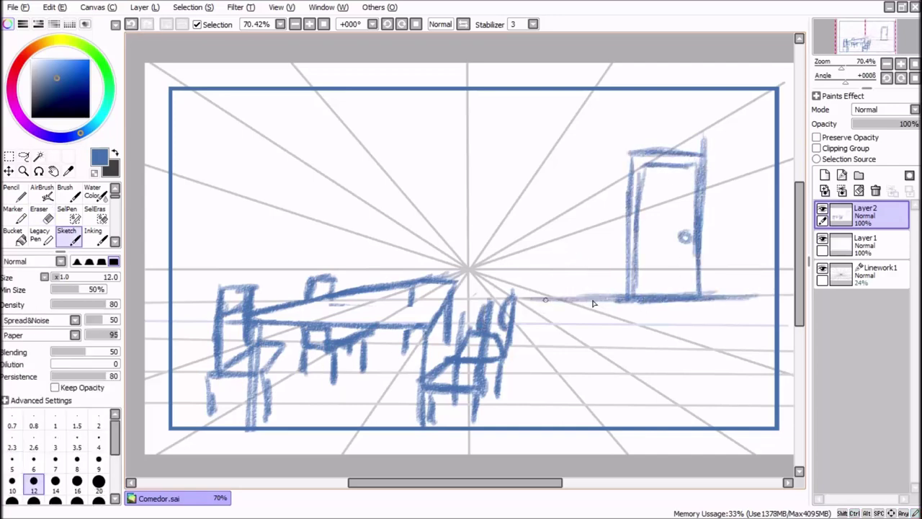
{"action": "left_click_drag", "start_coordinate": [620, 297], "coordinate": [456, 299]}
Sketch a row of three wall cabinets along the upper left of the back wall.
{"action": "left_click_drag", "start_coordinate": [175, 163], "coordinate": [268, 165]}
{"action": "left_click_drag", "start_coordinate": [273, 163], "coordinate": [272, 98]}
{"action": "left_click_drag", "start_coordinate": [274, 166], "coordinate": [375, 168]}
{"action": "left_click_drag", "start_coordinate": [375, 93], "coordinate": [376, 167]}
{"action": "left_click_drag", "start_coordinate": [377, 170], "coordinate": [472, 172]}
{"action": "left_click_drag", "start_coordinate": [469, 99], "coordinate": [470, 152]}
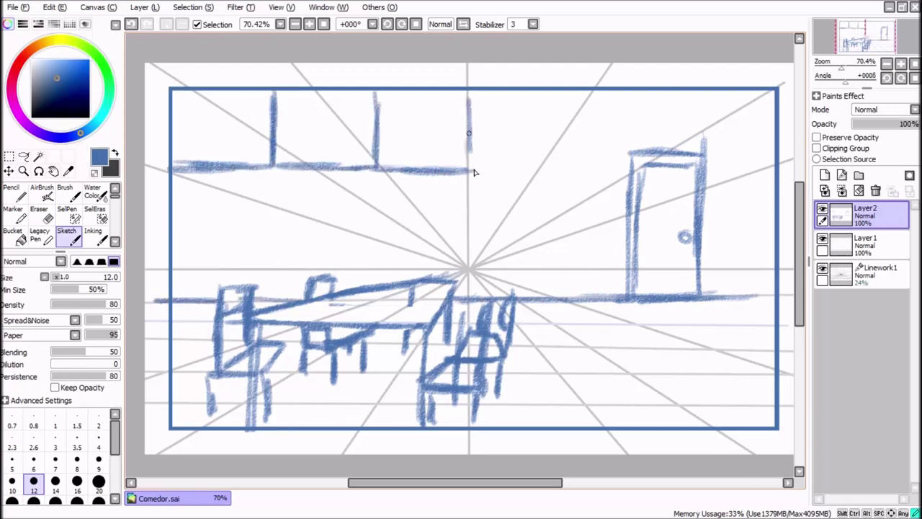
Sketch a counter with cabinet divisions behind the table and add a handle to each wall cabinet.
{"action": "left_click_drag", "start_coordinate": [336, 241], "coordinate": [336, 286]}
{"action": "left_click_drag", "start_coordinate": [252, 235], "coordinate": [411, 290]}
{"action": "left_click", "coordinate": [258, 122]}
{"action": "left_click", "coordinate": [358, 124]}
{"action": "left_click", "coordinate": [457, 128]}
Reduce the linework layer's opacity to 14% and sketch a stove-like block at the counter's right end.
{"action": "left_click", "coordinate": [865, 274]}
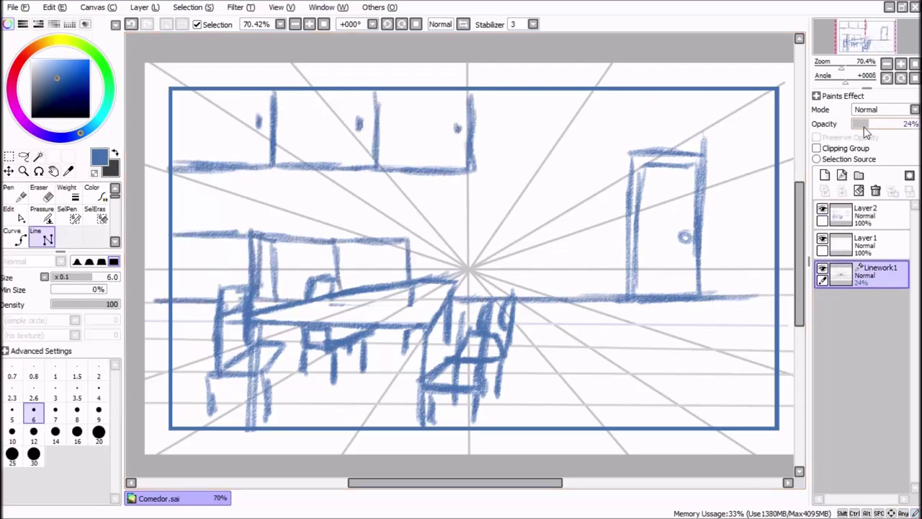
{"action": "left_click_drag", "start_coordinate": [868, 124], "coordinate": [862, 124]}
{"action": "left_click", "coordinate": [864, 215]}
{"action": "left_click_drag", "start_coordinate": [412, 248], "coordinate": [466, 285]}
{"action": "left_click_drag", "start_coordinate": [475, 240], "coordinate": [409, 246]}
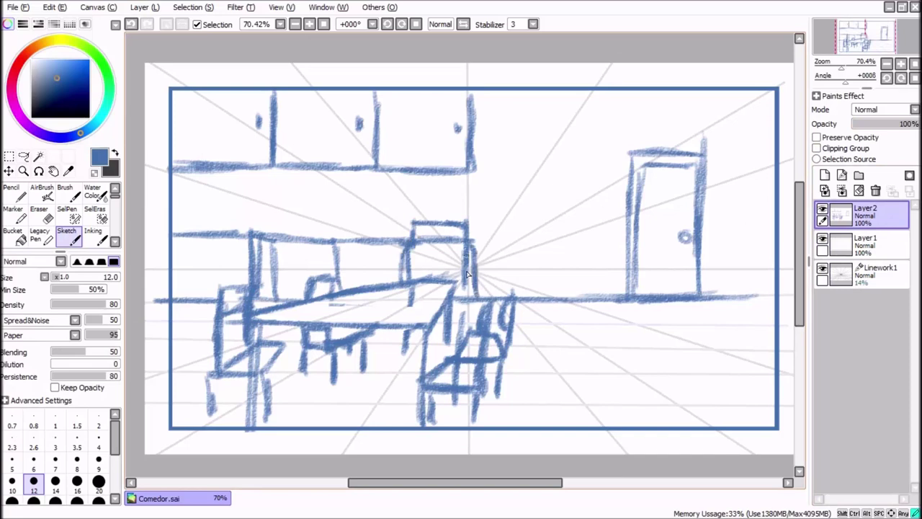
{"action": "key", "text": "e"}
{"action": "left_click_drag", "start_coordinate": [466, 249], "coordinate": [463, 291]}
Sketch the vertical room corner right of the door and the side wall's short floor line.
{"action": "key", "text": "b"}
{"action": "left_click", "coordinate": [822, 268]}
{"action": "key", "text": "ctrl+z"}
{"action": "left_click_drag", "start_coordinate": [750, 106], "coordinate": [758, 270]}
{"action": "mouse_move", "coordinate": [755, 252]}
{"action": "left_mouse_down"}
{"action": "mouse_move", "coordinate": [753, 304]}
{"action": "mouse_move", "coordinate": [782, 306]}
{"action": "left_mouse_up"}
Erase the table and chairs from the sketch with the guide lines hidden, and show the guides again.
{"action": "left_click", "coordinate": [822, 269]}
{"action": "key", "text": "e"}
{"action": "left_click_drag", "start_coordinate": [504, 324], "coordinate": [415, 405]}
{"action": "left_click", "coordinate": [822, 269]}
Sketch a wide table in perspective across the lower foreground, with a thick front edge.
{"action": "key", "text": "b"}
{"action": "left_click_drag", "start_coordinate": [323, 319], "coordinate": [582, 332]}
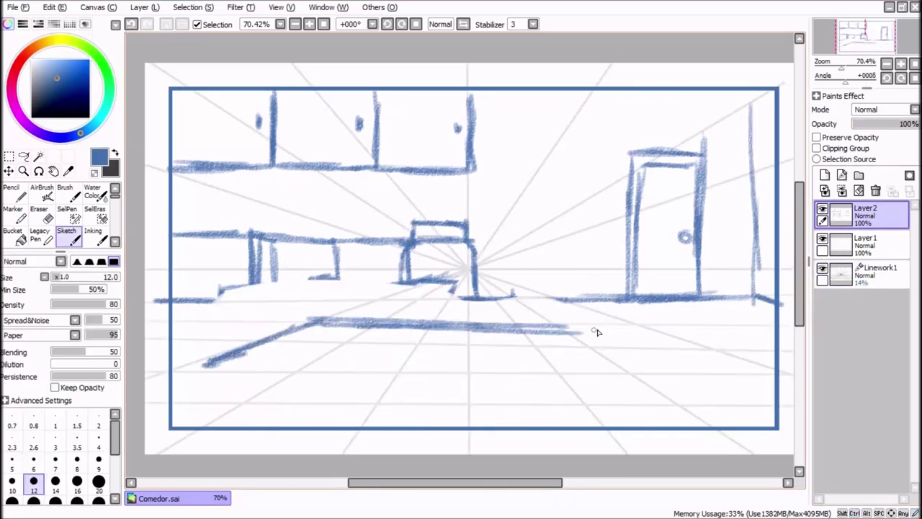
{"action": "left_click_drag", "start_coordinate": [631, 402], "coordinate": [209, 398]}
{"action": "left_click_drag", "start_coordinate": [209, 366], "coordinate": [628, 373]}
Sketch a rounded chair back in front of the table's left part and erase the table lines inside it.
{"action": "left_click_drag", "start_coordinate": [260, 353], "coordinate": [344, 425]}
{"action": "key", "text": "e"}
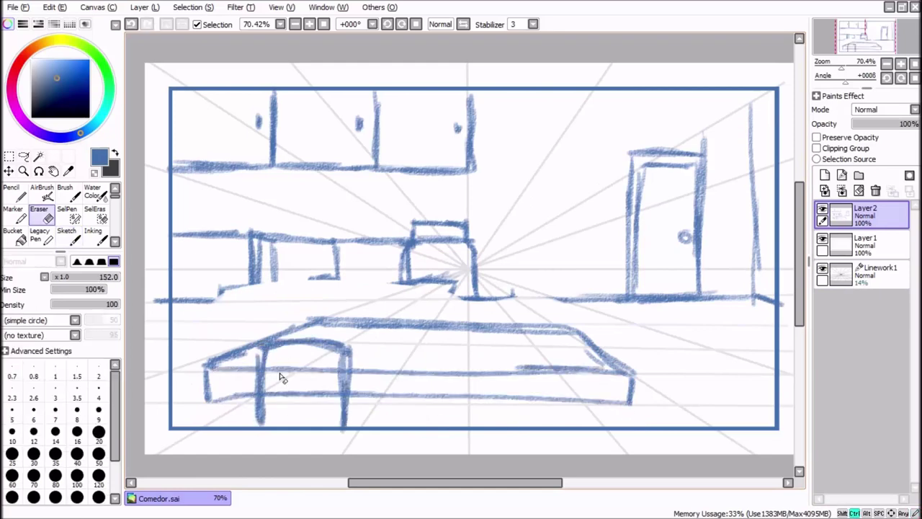
{"action": "left_click_drag", "start_coordinate": [280, 373], "coordinate": [335, 395]}
Sketch a second chair back right of the table's middle, clear the lines inside it, and add the table's left leg.
{"action": "key", "text": "b"}
{"action": "mouse_move", "coordinate": [456, 350]}
{"action": "left_mouse_down"}
{"action": "mouse_move", "coordinate": [538, 364]}
{"action": "mouse_move", "coordinate": [544, 424]}
{"action": "left_mouse_up"}
{"action": "key", "text": "e"}
{"action": "mouse_move", "coordinate": [458, 348]}
{"action": "left_mouse_down"}
{"action": "mouse_move", "coordinate": [459, 427]}
{"action": "mouse_move", "coordinate": [537, 402]}
{"action": "left_mouse_up"}
{"action": "left_click_drag", "start_coordinate": [483, 354], "coordinate": [531, 356]}
{"action": "key", "text": "e"}
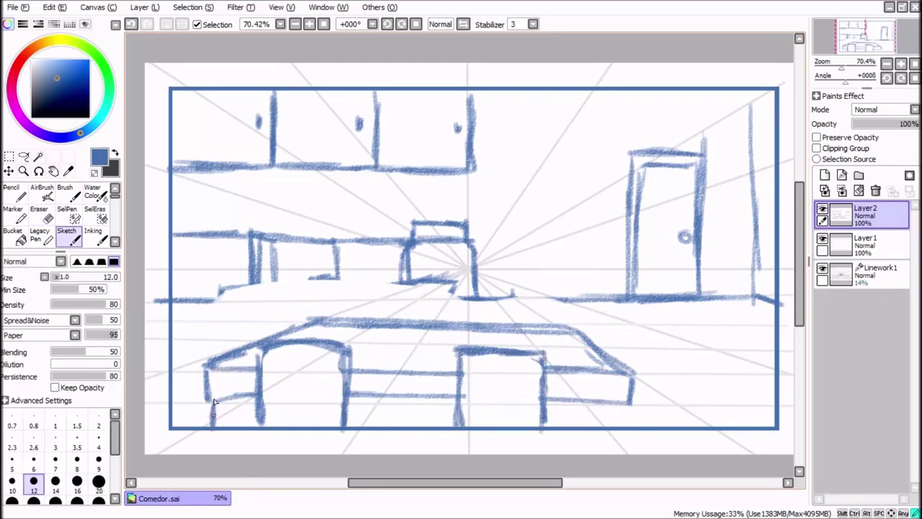
{"action": "left_click_drag", "start_coordinate": [231, 400], "coordinate": [231, 429]}
Enlarge the left chair back with a lasso selection and Transform, and erase the table lines inside it.
{"action": "key", "text": "l"}
{"action": "mouse_move", "coordinate": [253, 348]}
{"action": "left_mouse_down"}
{"action": "mouse_move", "coordinate": [356, 342]}
{"action": "mouse_move", "coordinate": [385, 300]}
{"action": "left_mouse_up"}
{"action": "key", "text": "ctrl+t"}
{"action": "key", "text": "Return"}
{"action": "key", "text": "e"}
{"action": "left_click_drag", "start_coordinate": [340, 351], "coordinate": [266, 346]}
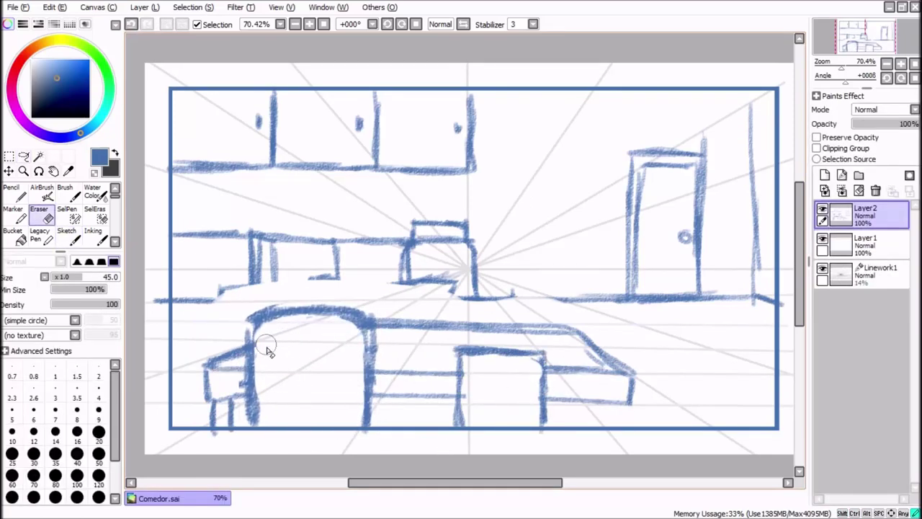
Select the second chair back with the lasso and enlarge it with Transform so it rises above the table's edge.
{"action": "key", "text": "l"}
{"action": "mouse_move", "coordinate": [452, 339]}
{"action": "left_mouse_down"}
{"action": "mouse_move", "coordinate": [553, 412]}
{"action": "mouse_move", "coordinate": [458, 336]}
{"action": "left_mouse_up"}
{"action": "key", "text": "ctrl+t"}
{"action": "left_click_drag", "start_coordinate": [556, 331], "coordinate": [580, 284]}
{"action": "left_click_drag", "start_coordinate": [595, 323], "coordinate": [579, 324]}
{"action": "key", "text": "Return"}
{"action": "key", "text": "e"}
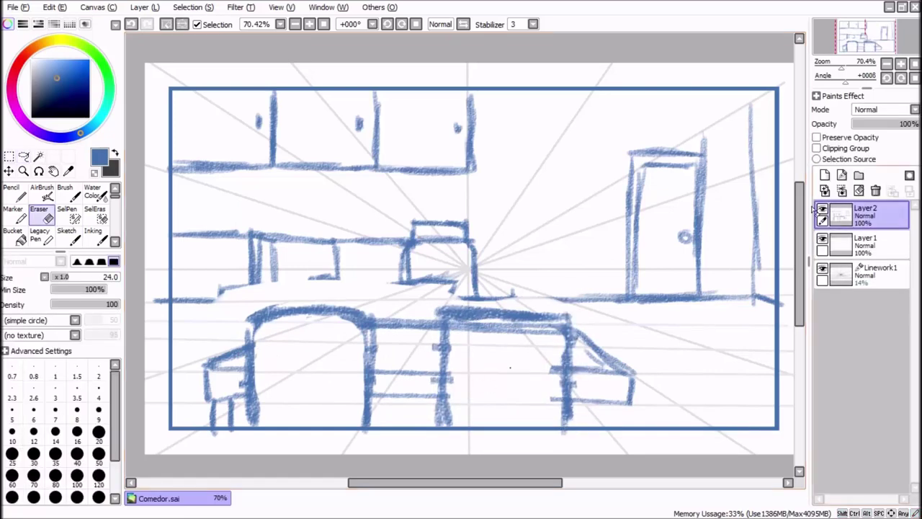
Erase the table lines inside the enlarged second chair back and sketch the table's right leg.
{"action": "key", "text": "ctrl+d"}
{"action": "mouse_move", "coordinate": [435, 341]}
{"action": "left_mouse_down"}
{"action": "mouse_move", "coordinate": [436, 408]}
{"action": "mouse_move", "coordinate": [440, 396]}
{"action": "mouse_move", "coordinate": [551, 331]}
{"action": "left_mouse_up"}
{"action": "key", "text": "e"}
{"action": "key", "text": "e"}
{"action": "key", "text": "e"}
{"action": "left_click_drag", "start_coordinate": [608, 403], "coordinate": [608, 426]}
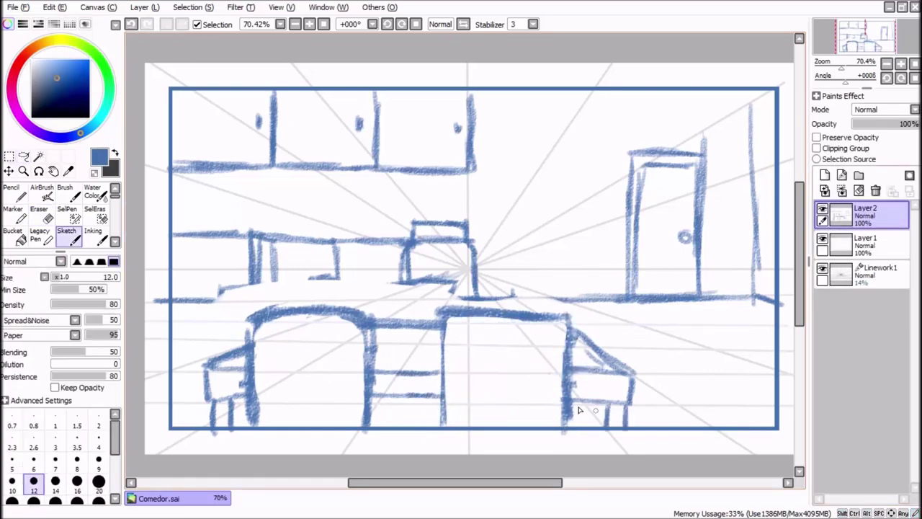
Sketch an angled chair with a rounded back and inner panel at the table's right end, clearing overlapping lines.
{"action": "left_click_drag", "start_coordinate": [596, 286], "coordinate": [679, 290]}
{"action": "left_click_drag", "start_coordinate": [679, 291], "coordinate": [677, 392]}
{"action": "key", "text": "e"}
{"action": "left_click_drag", "start_coordinate": [629, 294], "coordinate": [667, 298]}
{"action": "key", "text": "e"}
{"action": "left_click_drag", "start_coordinate": [596, 291], "coordinate": [590, 337]}
{"action": "mouse_move", "coordinate": [601, 299]}
{"action": "left_mouse_down"}
{"action": "mouse_move", "coordinate": [670, 310]}
{"action": "mouse_move", "coordinate": [659, 392]}
{"action": "mouse_move", "coordinate": [626, 425]}
{"action": "left_mouse_up"}
{"action": "left_click_drag", "start_coordinate": [659, 393], "coordinate": [634, 398]}
{"action": "key", "text": "e"}
{"action": "mouse_move", "coordinate": [592, 327]}
{"action": "left_mouse_down"}
{"action": "mouse_move", "coordinate": [602, 300]}
{"action": "mouse_move", "coordinate": [590, 336]}
{"action": "left_mouse_up"}
{"action": "key", "text": "e"}
{"action": "left_click_drag", "start_coordinate": [607, 299], "coordinate": [601, 343]}
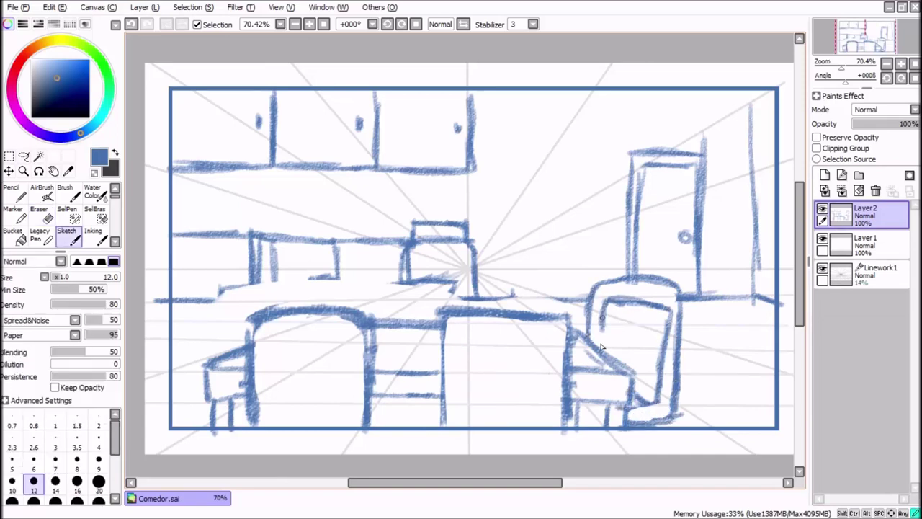
Sketch a matching chair at the table's left end and draw the horizontal line behind the table.
{"action": "left_click_drag", "start_coordinate": [180, 288], "coordinate": [179, 379]}
{"action": "left_click_drag", "start_coordinate": [245, 262], "coordinate": [248, 338]}
{"action": "key", "text": "e"}
{"action": "key", "text": "e"}
{"action": "mouse_move", "coordinate": [212, 290]}
{"action": "left_mouse_down"}
{"action": "mouse_move", "coordinate": [238, 284]}
{"action": "mouse_move", "coordinate": [492, 301]}
{"action": "left_mouse_up"}
{"action": "left_click_drag", "start_coordinate": [339, 263], "coordinate": [339, 303]}
{"action": "left_click_drag", "start_coordinate": [479, 301], "coordinate": [582, 301]}
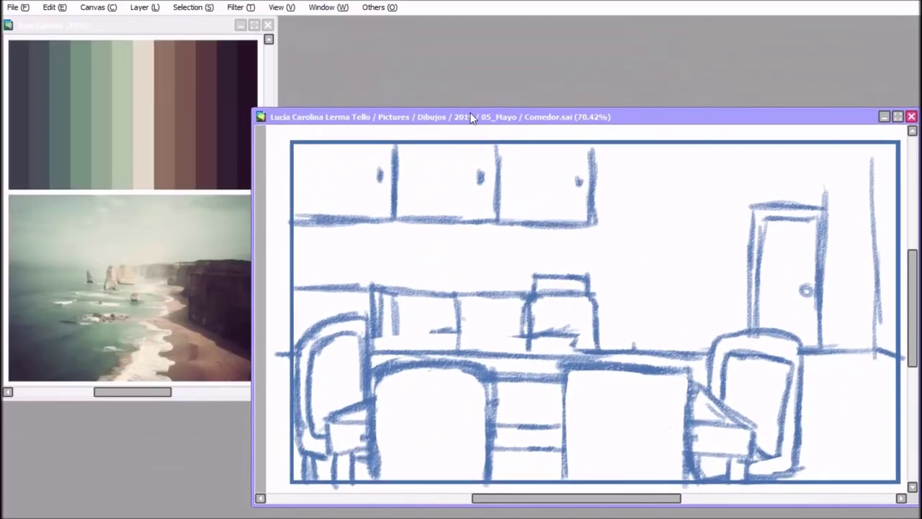
Place the canvas beside the colour palette reference, add a new layer below the sketch, and fill it with cream.
{"action": "left_click_drag", "start_coordinate": [350, 115], "coordinate": [326, 80]}
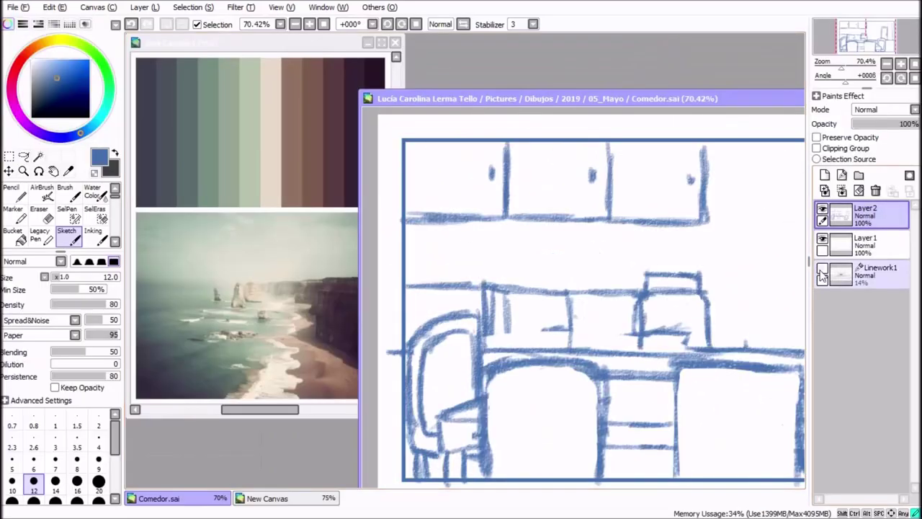
{"action": "left_click", "coordinate": [825, 175]}
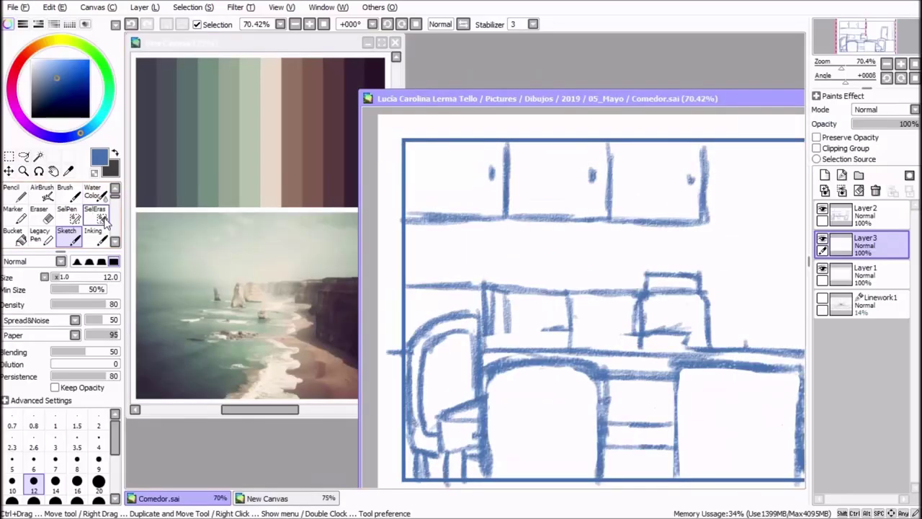
{"action": "scroll", "coordinate": [116, 209], "scroll_direction": "down", "scroll_amount": 2}
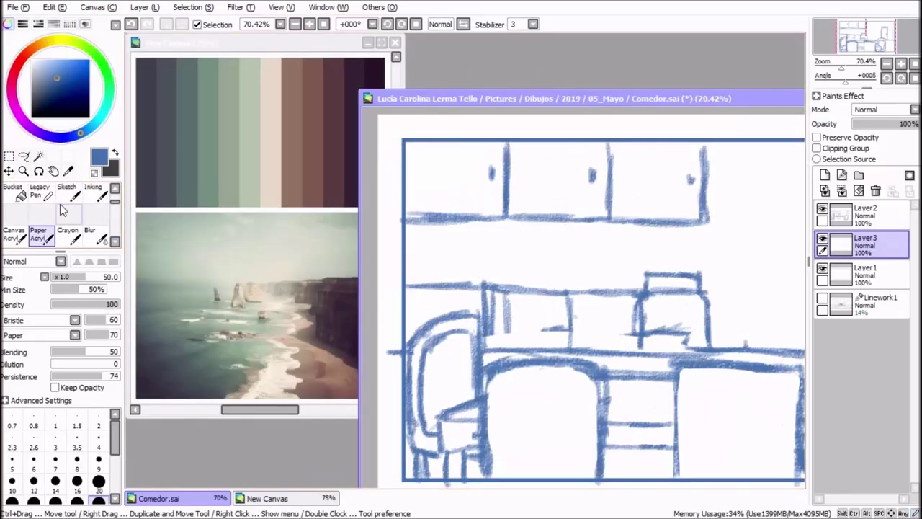
{"action": "mouse_move", "coordinate": [494, 170]}
{"action": "left_mouse_down"}
{"action": "mouse_move", "coordinate": [411, 185]}
{"action": "mouse_move", "coordinate": [422, 181]}
{"action": "left_mouse_up"}
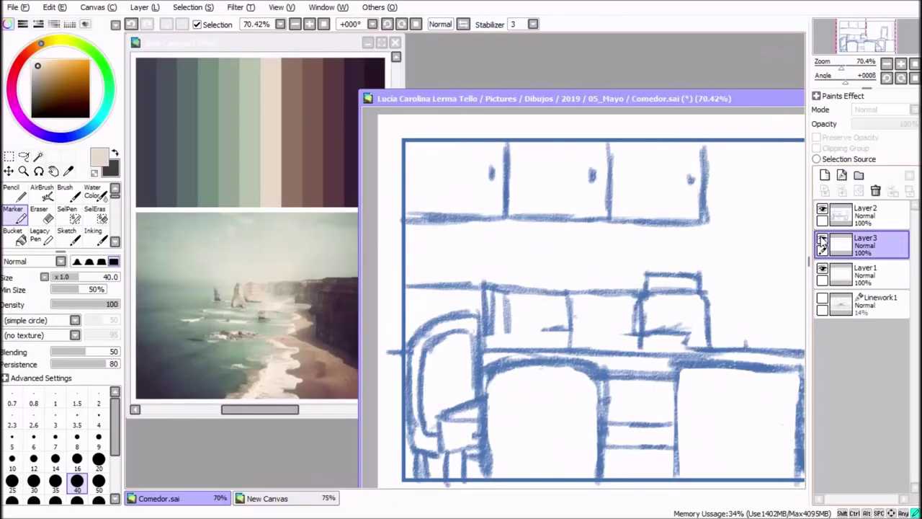
{"action": "left_click", "coordinate": [648, 230]}
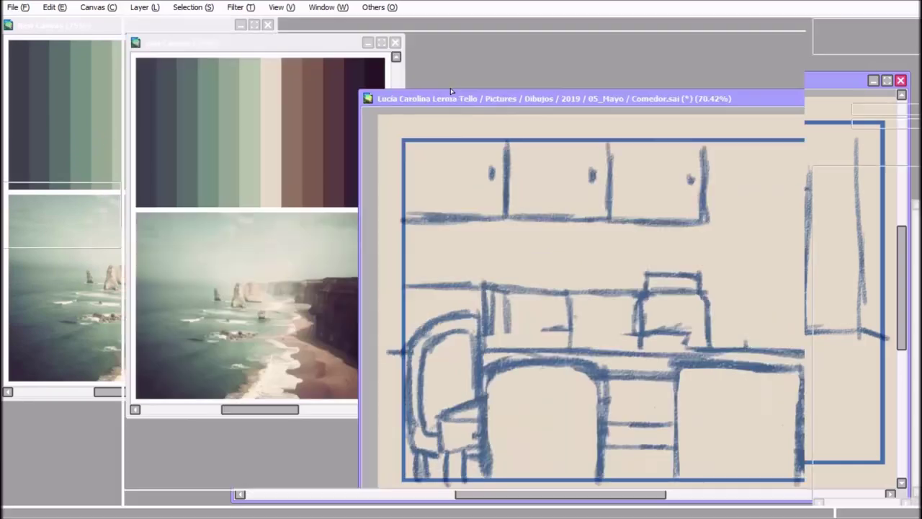
{"action": "mouse_move", "coordinate": [283, 241]}
{"action": "left_mouse_down"}
{"action": "mouse_move", "coordinate": [398, 241]}
{"action": "mouse_move", "coordinate": [358, 252]}
{"action": "mouse_move", "coordinate": [446, 242]}
{"action": "left_mouse_up"}
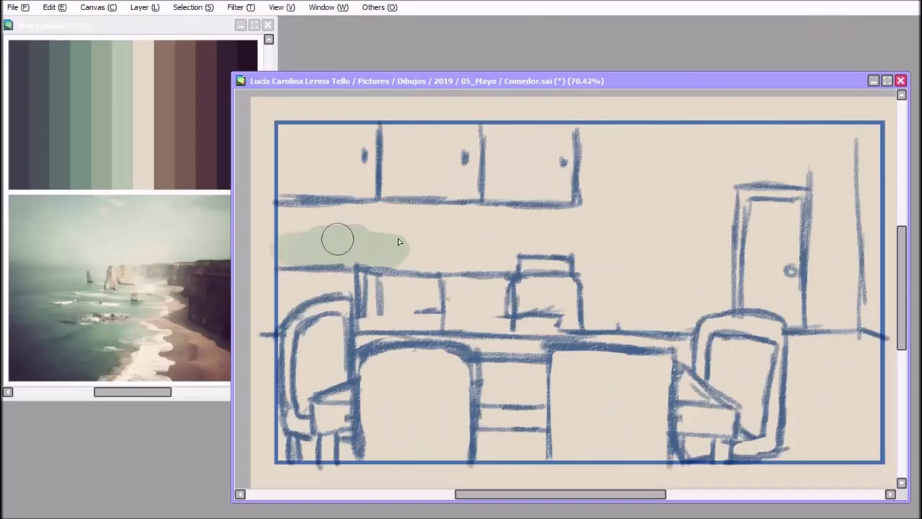
{"action": "key", "text": "ctrl+z"}
{"action": "key", "text": "ctrl+z"}
Paint the four chairs sage green, clean up the overflow below them, and paint the upper cabinets brown.
{"action": "mouse_move", "coordinate": [458, 361]}
{"action": "left_mouse_down"}
{"action": "mouse_move", "coordinate": [374, 395]}
{"action": "mouse_move", "coordinate": [371, 367]}
{"action": "mouse_move", "coordinate": [304, 422]}
{"action": "mouse_move", "coordinate": [581, 373]}
{"action": "mouse_move", "coordinate": [752, 325]}
{"action": "mouse_move", "coordinate": [758, 441]}
{"action": "mouse_move", "coordinate": [683, 451]}
{"action": "left_mouse_up"}
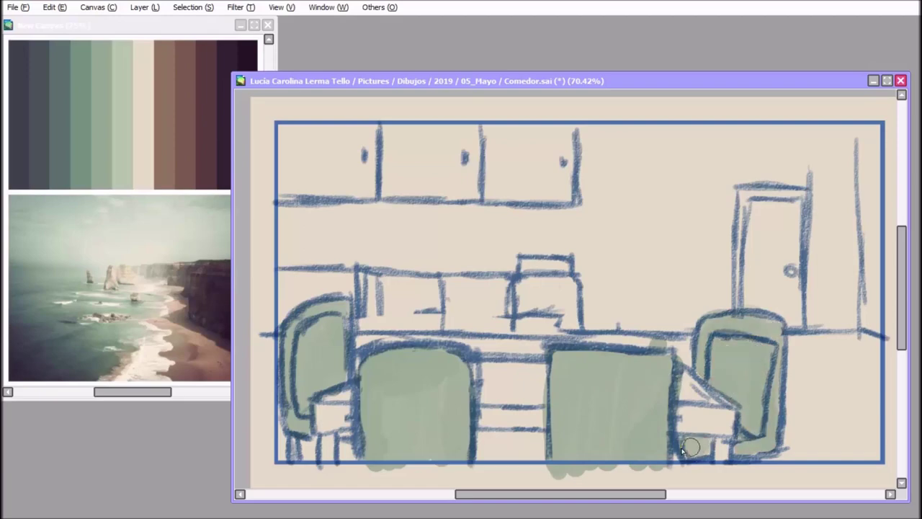
{"action": "left_click_drag", "start_coordinate": [344, 383], "coordinate": [356, 482]}
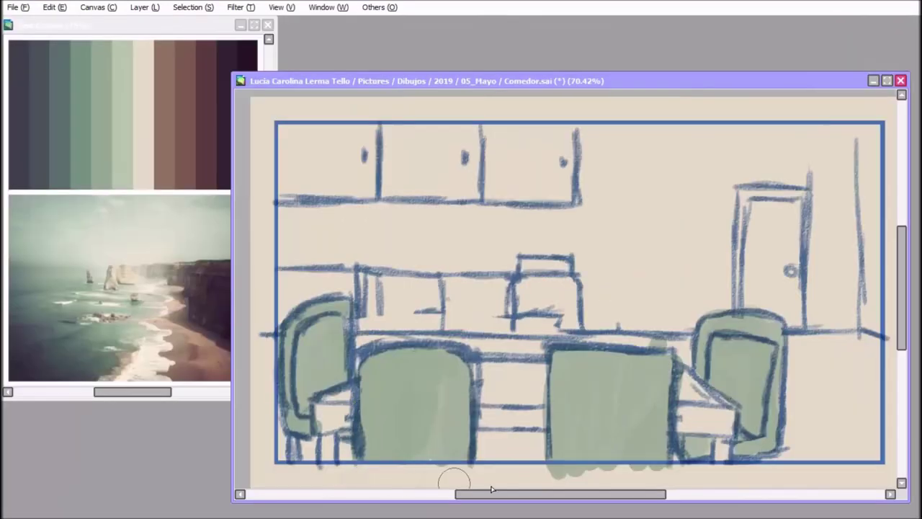
{"action": "right_click", "coordinate": [191, 170]}
{"action": "mouse_move", "coordinate": [369, 193]}
{"action": "left_mouse_down"}
{"action": "mouse_move", "coordinate": [286, 173]}
{"action": "mouse_move", "coordinate": [340, 179]}
{"action": "mouse_move", "coordinate": [486, 138]}
{"action": "mouse_move", "coordinate": [531, 193]}
{"action": "mouse_move", "coordinate": [556, 154]}
{"action": "mouse_move", "coordinate": [544, 188]}
{"action": "left_mouse_up"}
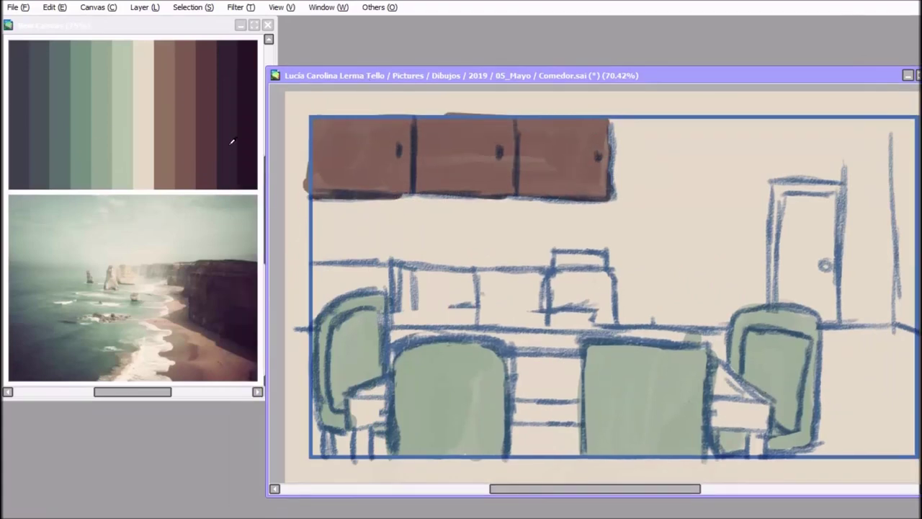
Paint the door dark purple and the back wall maroon with colours from the palette reference.
{"action": "left_click_drag", "start_coordinate": [776, 274], "coordinate": [839, 193]}
{"action": "mouse_move", "coordinate": [780, 201]}
{"action": "left_mouse_down"}
{"action": "mouse_move", "coordinate": [832, 242]}
{"action": "mouse_move", "coordinate": [838, 176]}
{"action": "left_mouse_up"}
{"action": "right_click", "coordinate": [207, 154]}
{"action": "mouse_move", "coordinate": [297, 241]}
{"action": "left_mouse_down"}
{"action": "mouse_move", "coordinate": [518, 248]}
{"action": "mouse_move", "coordinate": [469, 216]}
{"action": "mouse_move", "coordinate": [579, 232]}
{"action": "mouse_move", "coordinate": [629, 182]}
{"action": "mouse_move", "coordinate": [720, 153]}
{"action": "mouse_move", "coordinate": [765, 151]}
{"action": "mouse_move", "coordinate": [880, 155]}
{"action": "mouse_move", "coordinate": [888, 247]}
{"action": "left_mouse_up"}
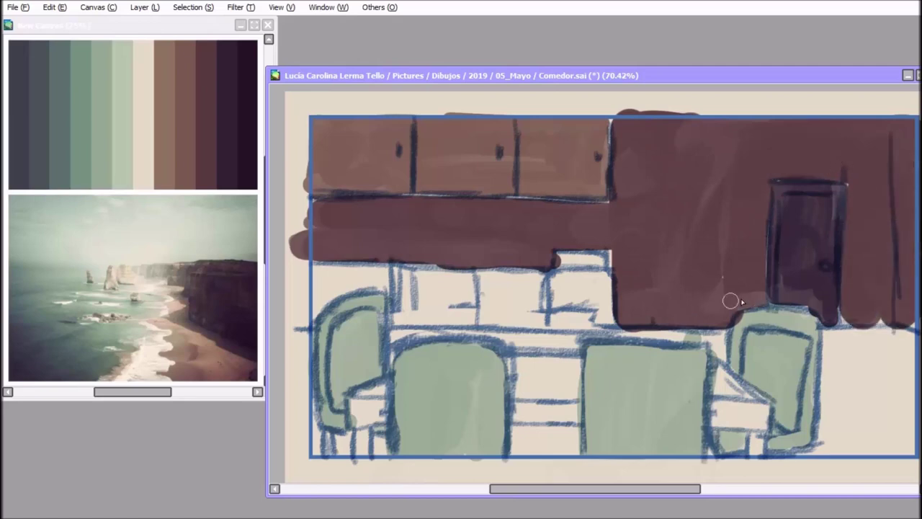
Paint the lower kitchen counters dark slate blue and the table reddish brown with palette colours.
{"action": "right_click", "coordinate": [26, 152]}
{"action": "mouse_move", "coordinate": [314, 274]}
{"action": "left_mouse_down"}
{"action": "mouse_move", "coordinate": [487, 289]}
{"action": "mouse_move", "coordinate": [551, 317]}
{"action": "mouse_move", "coordinate": [572, 300]}
{"action": "mouse_move", "coordinate": [353, 281]}
{"action": "mouse_move", "coordinate": [591, 324]}
{"action": "left_mouse_up"}
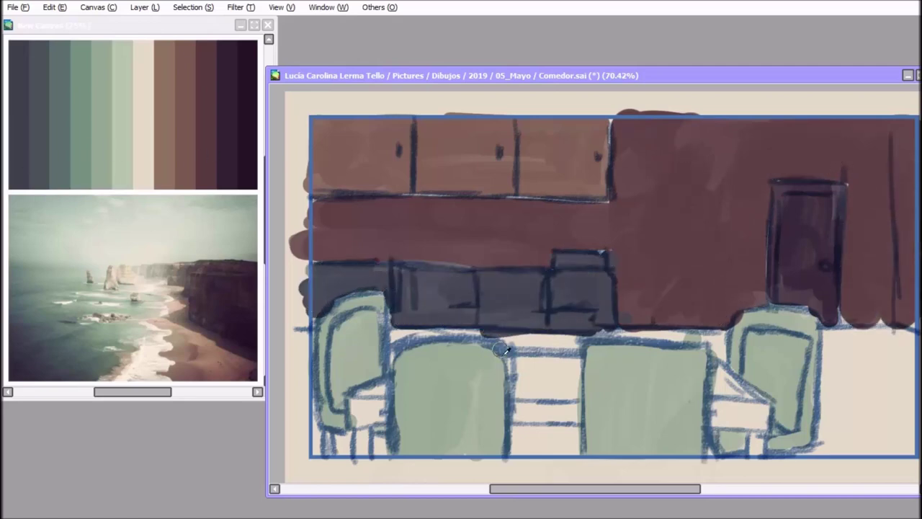
{"action": "mouse_move", "coordinate": [505, 350]}
{"action": "left_mouse_down"}
{"action": "mouse_move", "coordinate": [548, 421]}
{"action": "mouse_move", "coordinate": [749, 404]}
{"action": "mouse_move", "coordinate": [515, 396]}
{"action": "mouse_move", "coordinate": [366, 414]}
{"action": "left_mouse_up"}
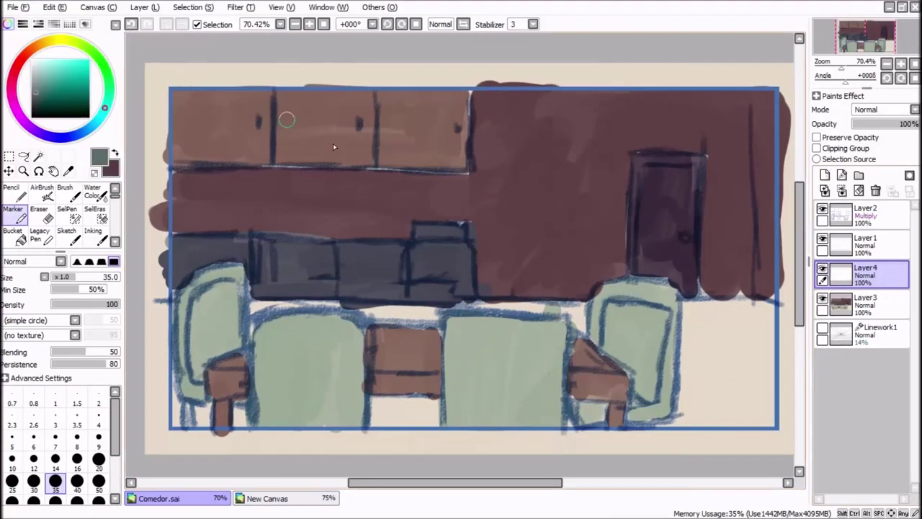
Move Layer4 to the top of the layer stack and fill it with dark purple at reduced opacity.
{"action": "left_click", "coordinate": [13, 237]}
{"action": "left_click_drag", "start_coordinate": [868, 281], "coordinate": [867, 208]}
{"action": "left_click", "coordinate": [885, 110]}
{"action": "left_click", "coordinate": [883, 120]}
{"action": "left_click_drag", "start_coordinate": [886, 124], "coordinate": [871, 125]}
{"action": "left_click", "coordinate": [67, 91]}
{"action": "left_click", "coordinate": [43, 134]}
Set Layer4's blending mode to Lumi & Shade at about 30% opacity.
{"action": "left_click", "coordinate": [884, 109]}
{"action": "left_click", "coordinate": [886, 146]}
{"action": "left_click", "coordinate": [885, 109]}
{"action": "left_click", "coordinate": [875, 167]}
{"action": "left_click", "coordinate": [884, 110]}
{"action": "left_click", "coordinate": [876, 177]}
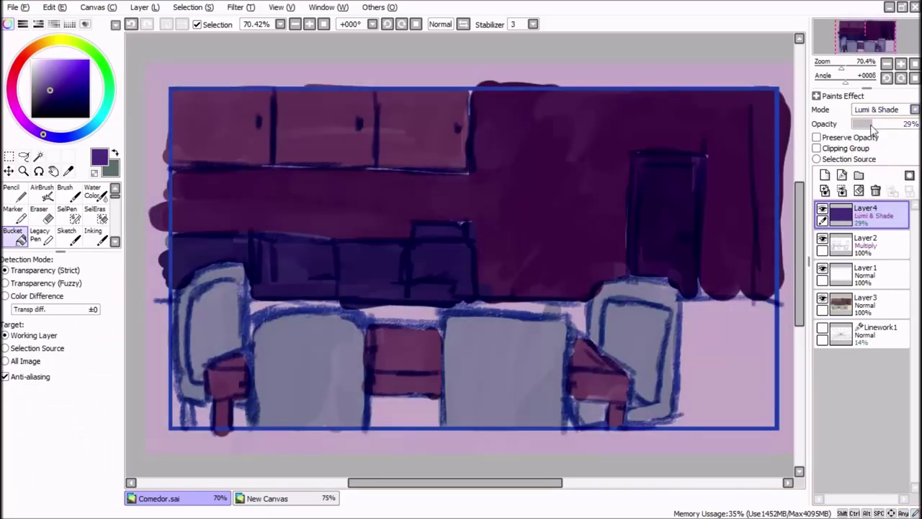
{"action": "left_click", "coordinate": [43, 193]}
{"action": "key", "text": "ctrl+z"}
{"action": "left_click_drag", "start_coordinate": [764, 317], "coordinate": [674, 407]}
{"action": "key", "text": "ctrl+z"}
{"action": "left_click_drag", "start_coordinate": [670, 130], "coordinate": [162, 243]}
{"action": "left_click_drag", "start_coordinate": [288, 245], "coordinate": [514, 132]}
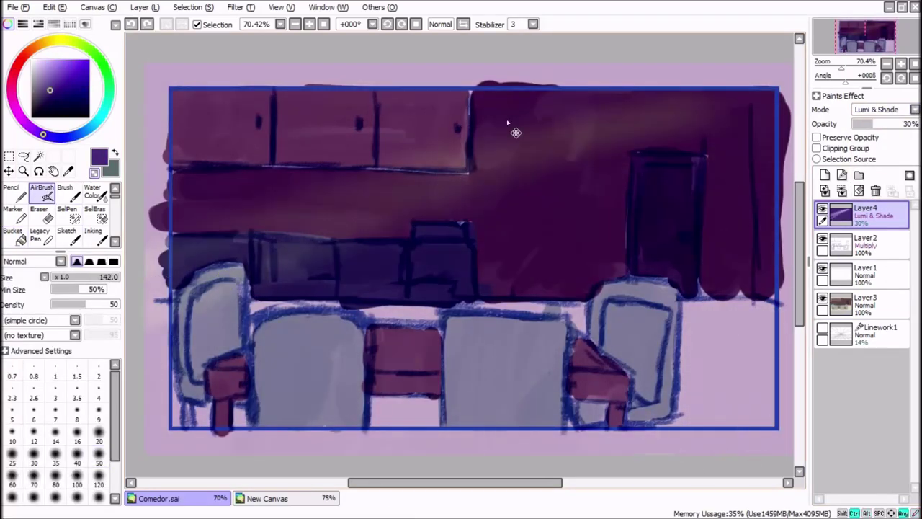
{"action": "key", "text": "ctrl+z"}
{"action": "key", "text": "ctrl+z"}
Airbrush a soft light glow around the third upper cabinet on Layer4 and compare it by toggling the layer's visibility.
{"action": "mouse_move", "coordinate": [361, 188]}
{"action": "left_mouse_down"}
{"action": "mouse_move", "coordinate": [490, 104]}
{"action": "mouse_move", "coordinate": [497, 173]}
{"action": "mouse_move", "coordinate": [323, 194]}
{"action": "mouse_move", "coordinate": [447, 101]}
{"action": "left_mouse_up"}
{"action": "left_click", "coordinate": [95, 193]}
{"action": "key", "text": "ctrl+z"}
{"action": "left_click", "coordinate": [115, 242]}
{"action": "left_click", "coordinate": [95, 193]}
{"action": "left_click", "coordinate": [822, 209]}
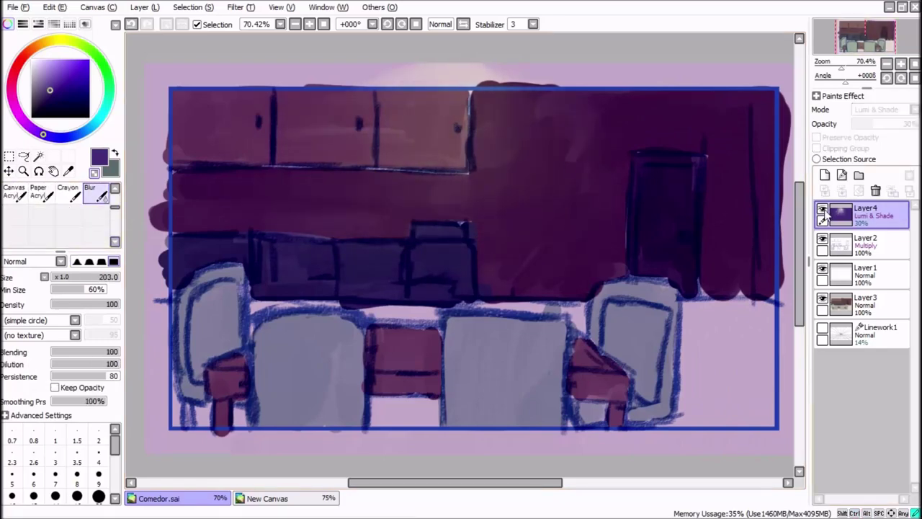
{"action": "left_click", "coordinate": [823, 208]}
Crop the canvas to the blue frame with a width of 1280 pixels and a reduced height, and hide Layer1.
{"action": "left_click", "coordinate": [55, 8]}
{"action": "mouse_move", "coordinate": [102, 12]}
{"action": "left_click", "coordinate": [119, 35]}
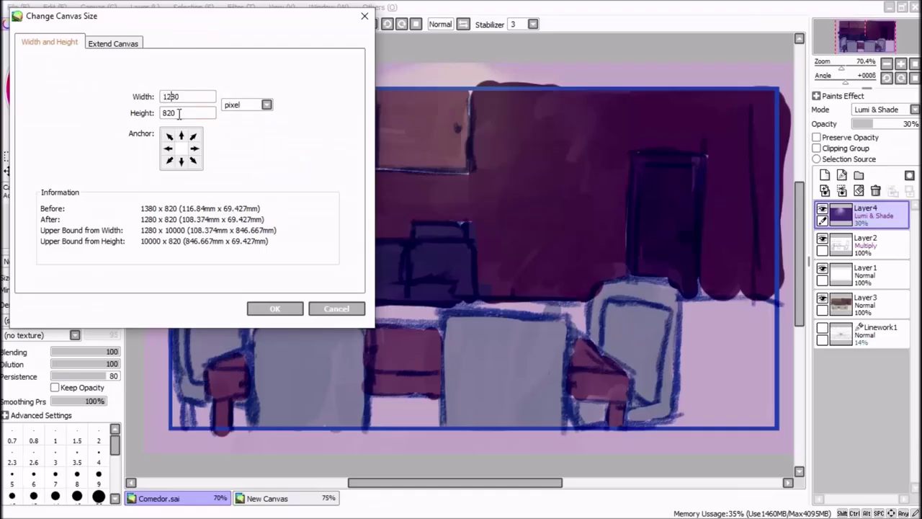
{"action": "key", "text": "Return"}
{"action": "left_click", "coordinate": [865, 274]}
Start exporting the painting as a PNG and browse to the Documentos library as the destination.
{"action": "left_click", "coordinate": [13, 7]}
{"action": "mouse_move", "coordinate": [62, 121]}
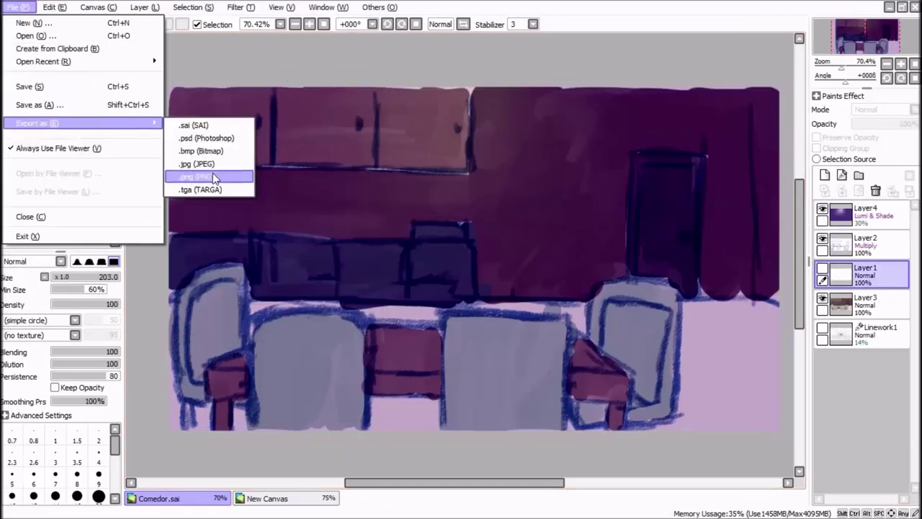
{"action": "left_click", "coordinate": [209, 175]}
{"action": "scroll", "coordinate": [234, 277], "scroll_direction": "up", "scroll_amount": 3}
{"action": "left_click", "coordinate": [235, 240]}
{"action": "scroll", "coordinate": [634, 253], "scroll_direction": "down", "scroll_amount": 5}
{"action": "left_click", "coordinate": [197, 240]}
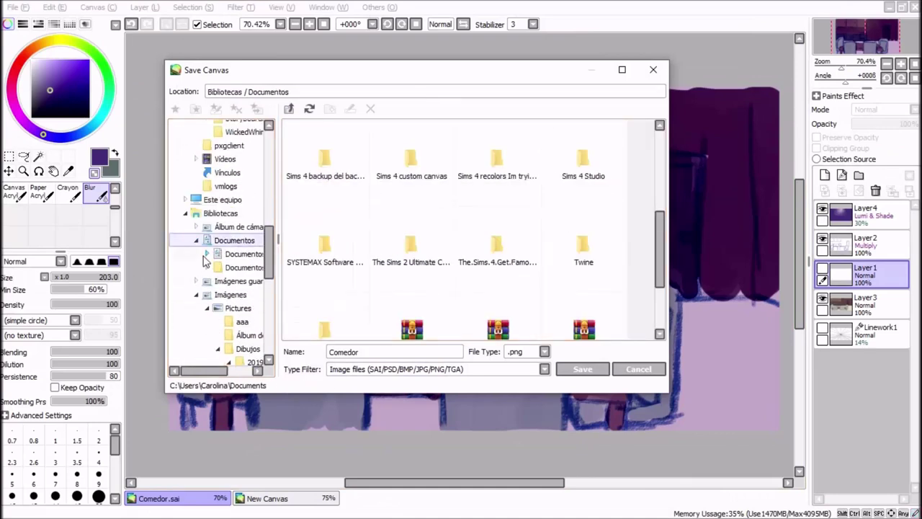
Choose the visual novel project's folder under Documents and save the exported PNG there.
{"action": "left_click", "coordinate": [206, 254]}
{"action": "scroll", "coordinate": [231, 274], "scroll_direction": "down", "scroll_amount": 2}
{"action": "left_click", "coordinate": [245, 310]}
{"action": "double_click", "coordinate": [475, 199]}
{"action": "double_click", "coordinate": [302, 170]}
{"action": "double_click", "coordinate": [301, 170]}
{"action": "left_click", "coordinate": [584, 369]}
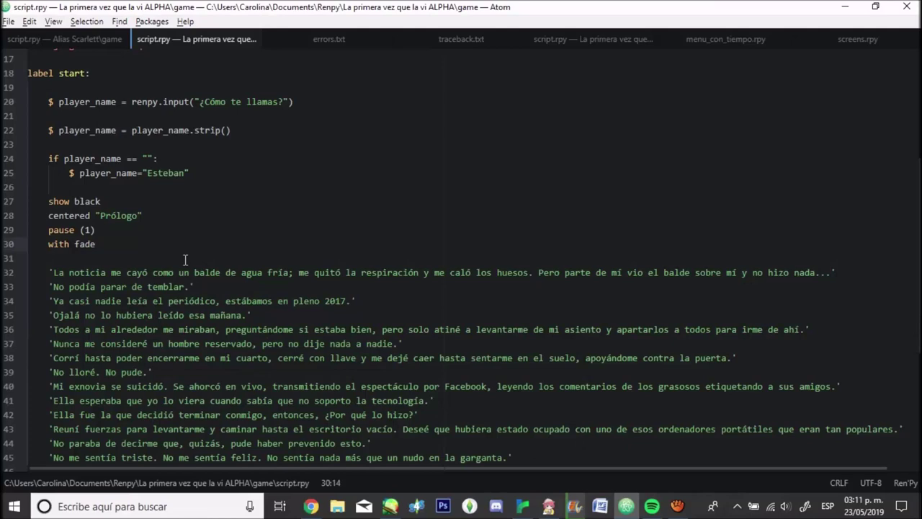
In Atom, insert the line "show bg comedor" after 'No podía parar de temblar.' in script.rpy.
{"action": "left_click", "coordinate": [185, 259]}
{"action": "scroll", "coordinate": [185, 260], "scroll_direction": "up", "scroll_amount": 2}
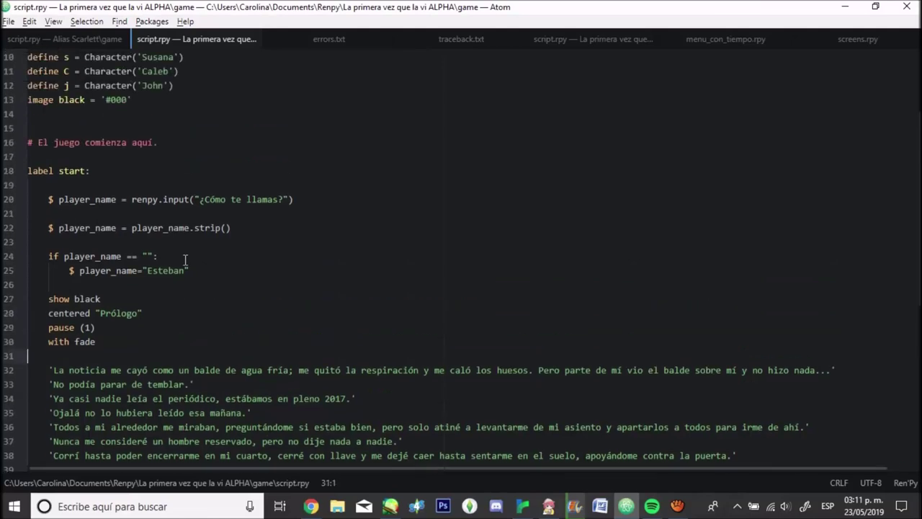
{"action": "scroll", "coordinate": [288, 259], "scroll_direction": "down", "scroll_amount": 6}
{"action": "scroll", "coordinate": [360, 261], "scroll_direction": "up", "scroll_amount": 2}
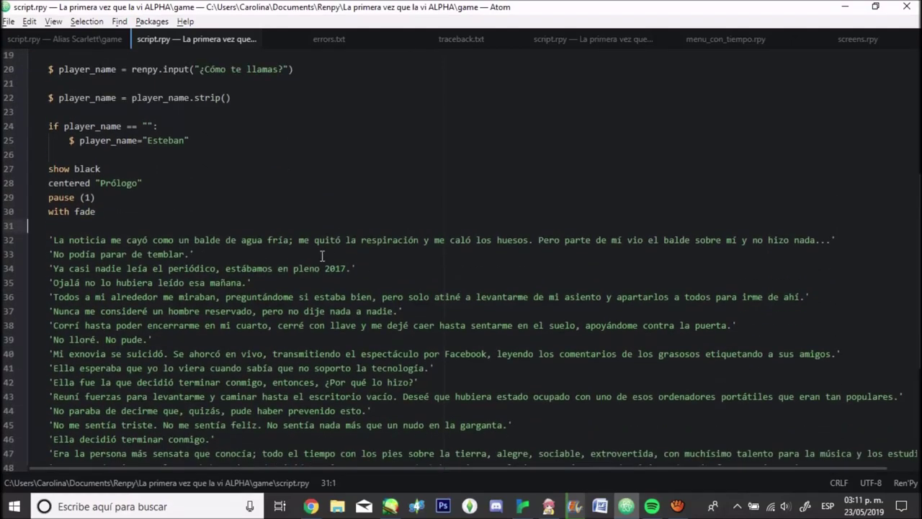
{"action": "key", "text": "Return"}
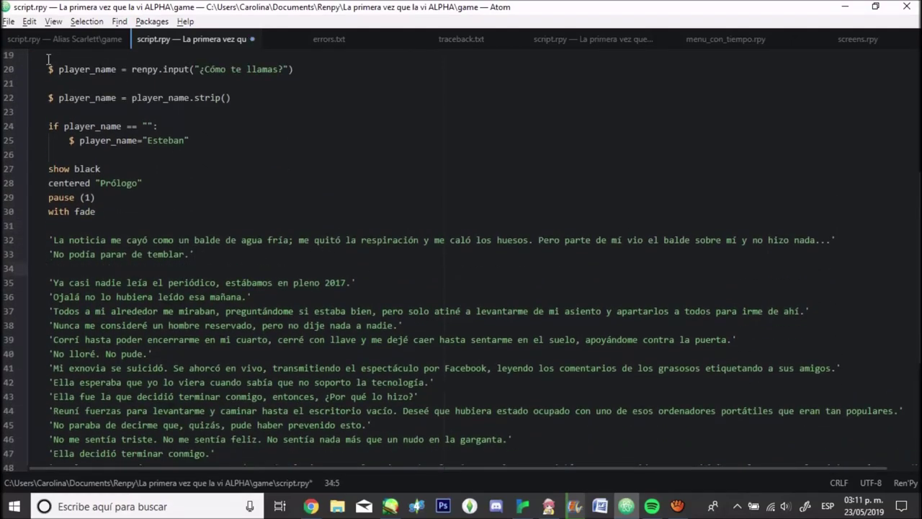
{"action": "scroll", "coordinate": [47, 59], "scroll_direction": "down", "scroll_amount": 2}
{"action": "scroll", "coordinate": [185, 176], "scroll_direction": "up", "scroll_amount": 3}
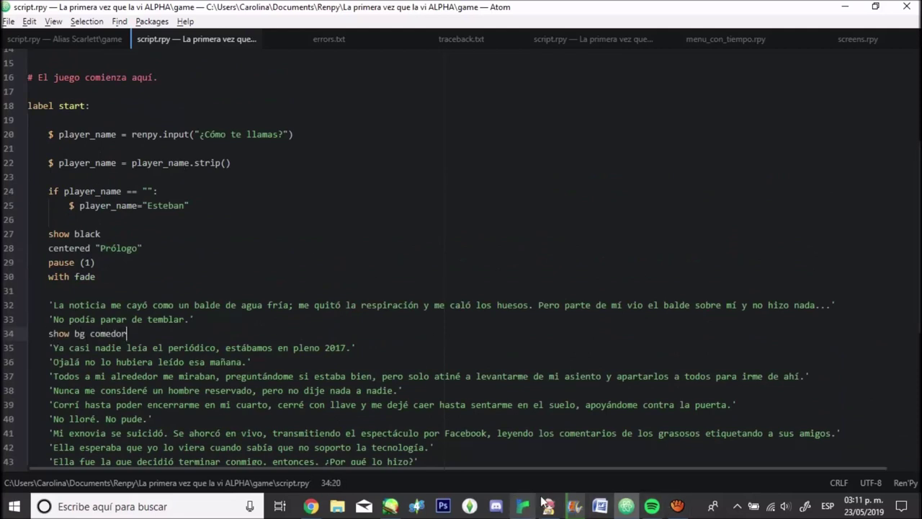
Insert a "with fade" line directly above "show bg comedor" in the script.
{"action": "mouse_move", "coordinate": [549, 506]}
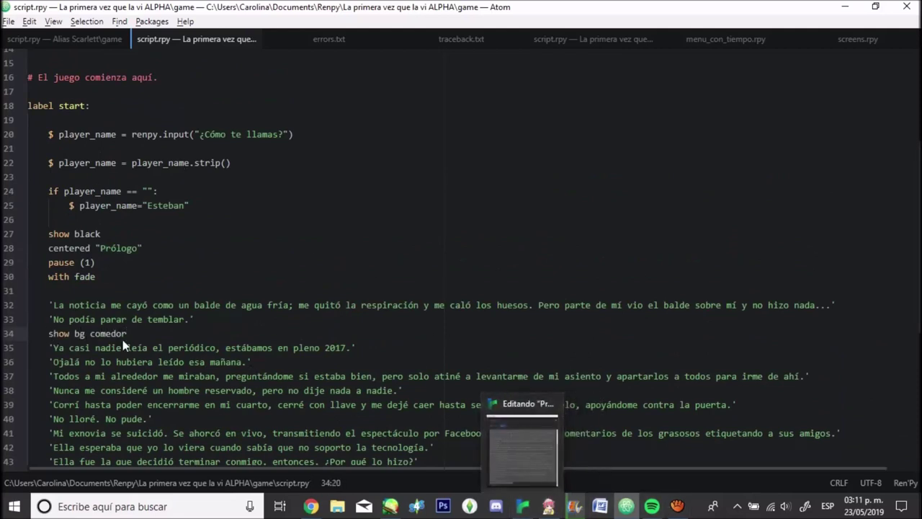
{"action": "left_click", "coordinate": [207, 320]}
{"action": "key", "text": "Return"}
{"action": "type", "text": "with fade"}
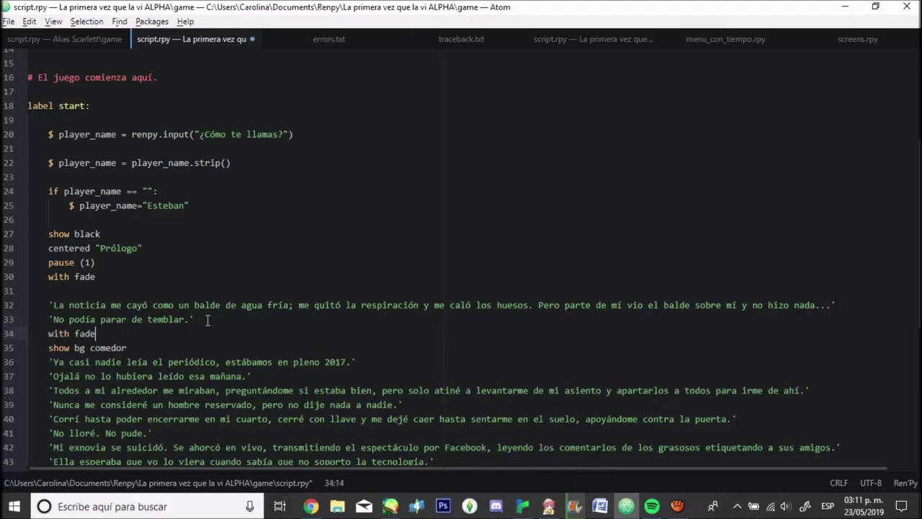
Run the game from Ren'Py, enter a player name, check the dining room background's transition, and return to the script in Atom.
{"action": "left_click", "coordinate": [552, 504]}
{"action": "left_click", "coordinate": [591, 398]}
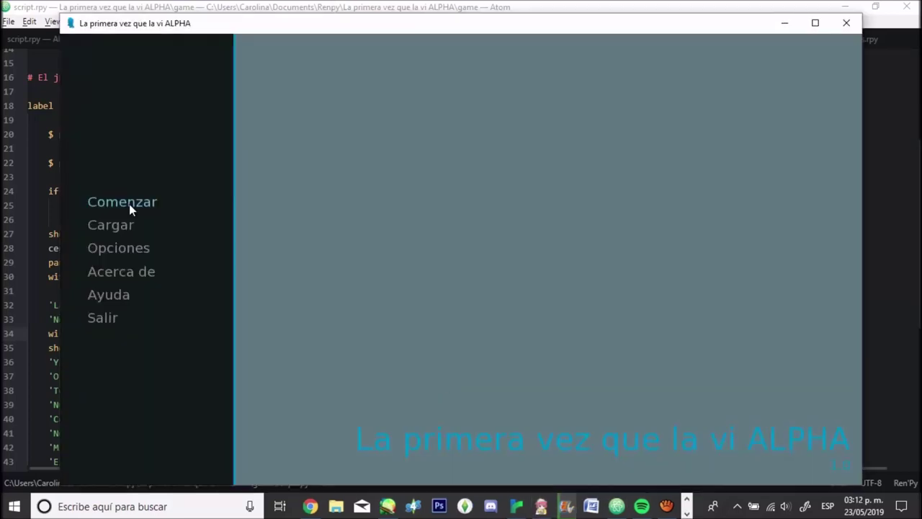
{"action": "left_click", "coordinate": [130, 204]}
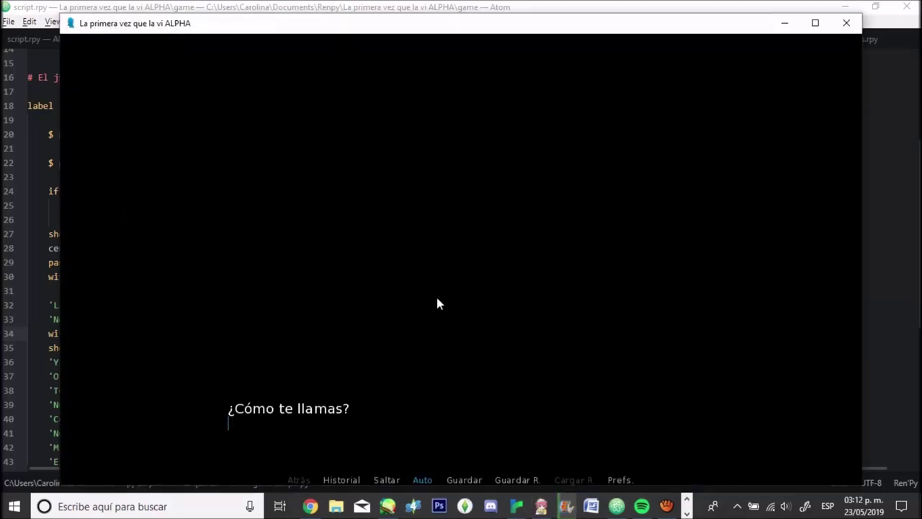
{"action": "type", "text": "Lili"}
{"action": "key", "text": "Return"}
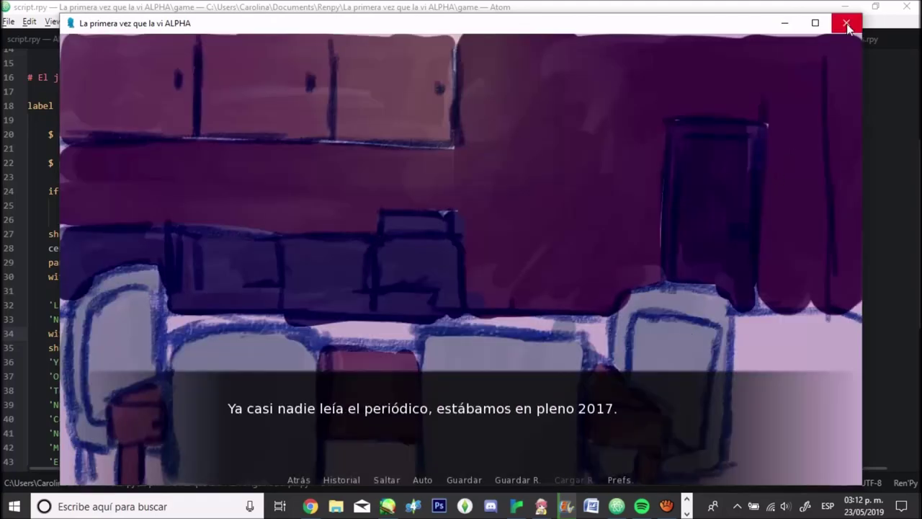
{"action": "left_click", "coordinate": [846, 23]}
{"action": "left_click", "coordinate": [506, 280]}
{"action": "left_click", "coordinate": [611, 2]}
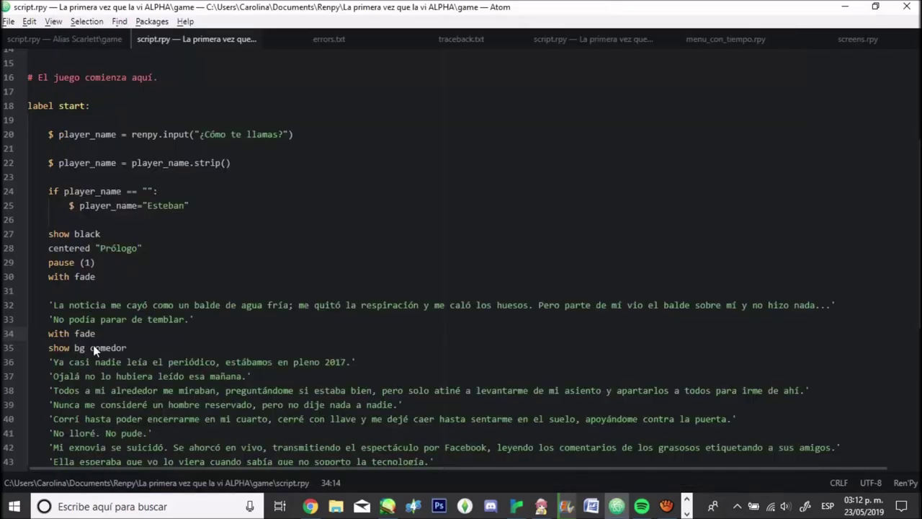
Remove the "with fade" line above "show bg comedor" and insert it directly below that line.
{"action": "key", "text": "BackSpace"}
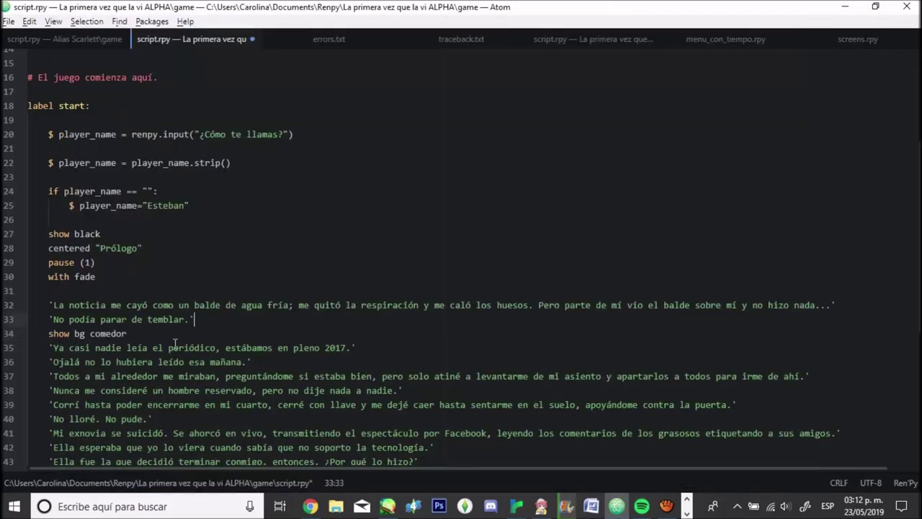
{"action": "key", "text": "Return"}
{"action": "type", "text": "with fade"}
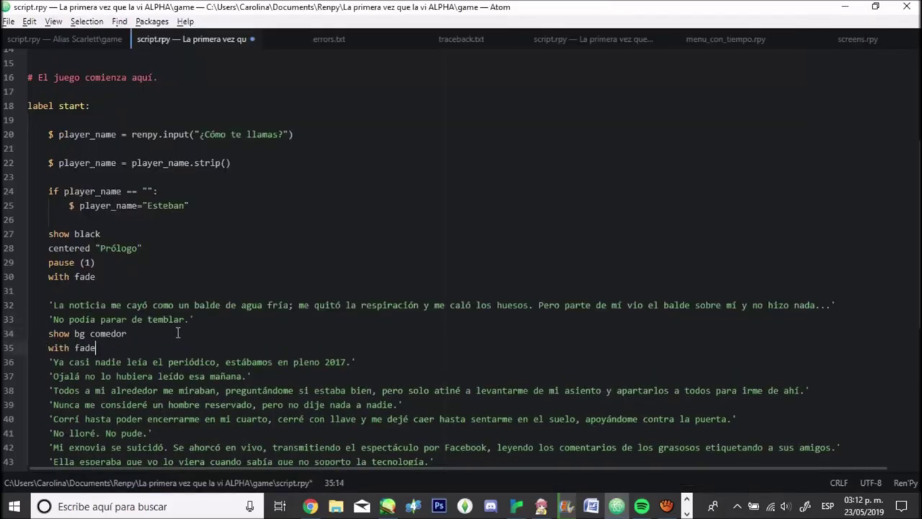
Save the script, reload the running game, and advance the dialogue to check the dining room background's fade.
{"action": "key", "text": "ctrl+s"}
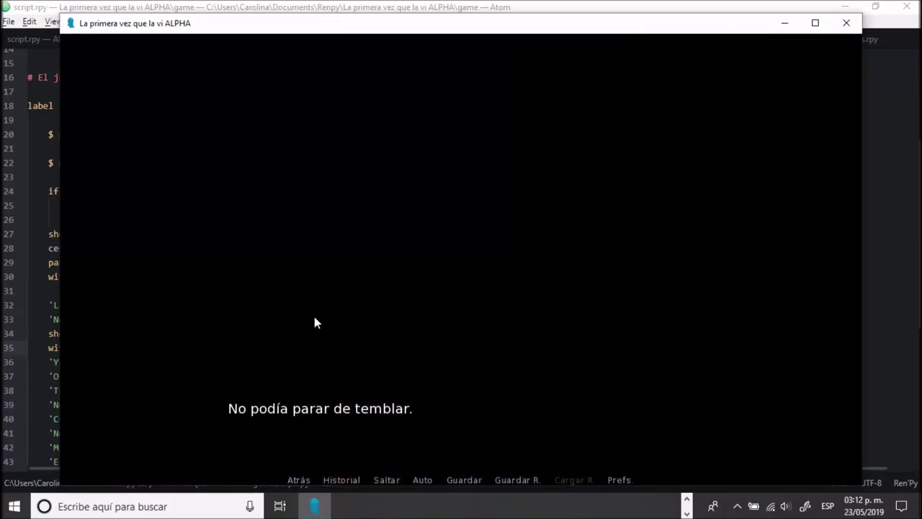
{"action": "key", "text": "shift+r"}
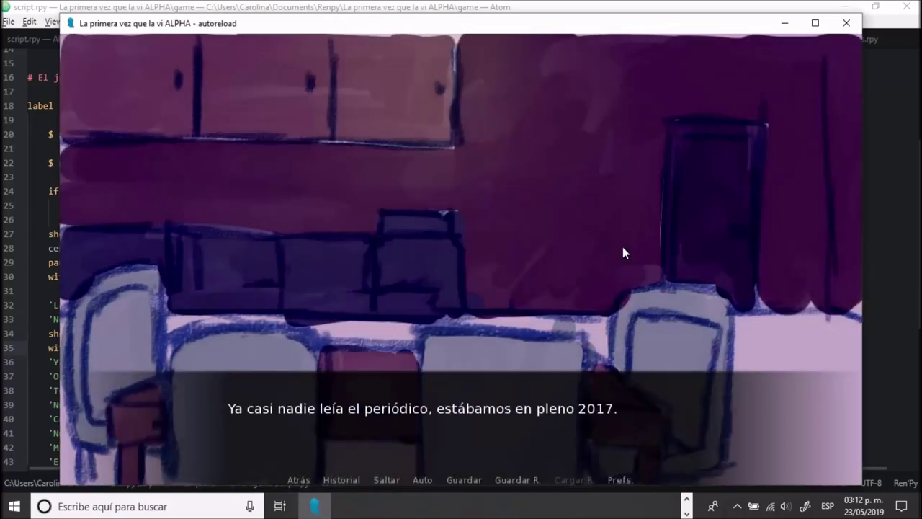
{"action": "left_click", "coordinate": [623, 247]}
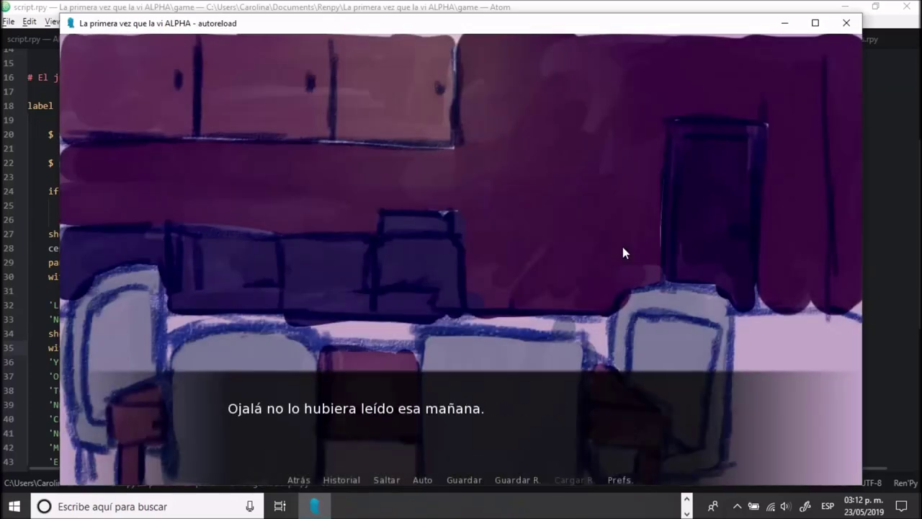
{"action": "left_click", "coordinate": [624, 248]}
{"action": "left_click", "coordinate": [623, 247]}
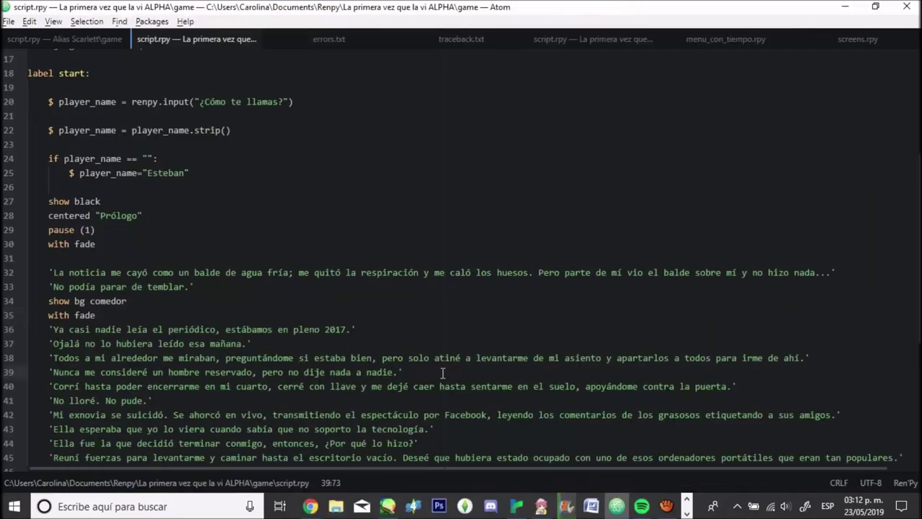
Insert "show black" and "with fade" lines after 'Nunca me consideré un hombre reservado...', save the script, and test it in the game.
{"action": "key", "text": "Return"}
{"action": "type", "text": "show black"}
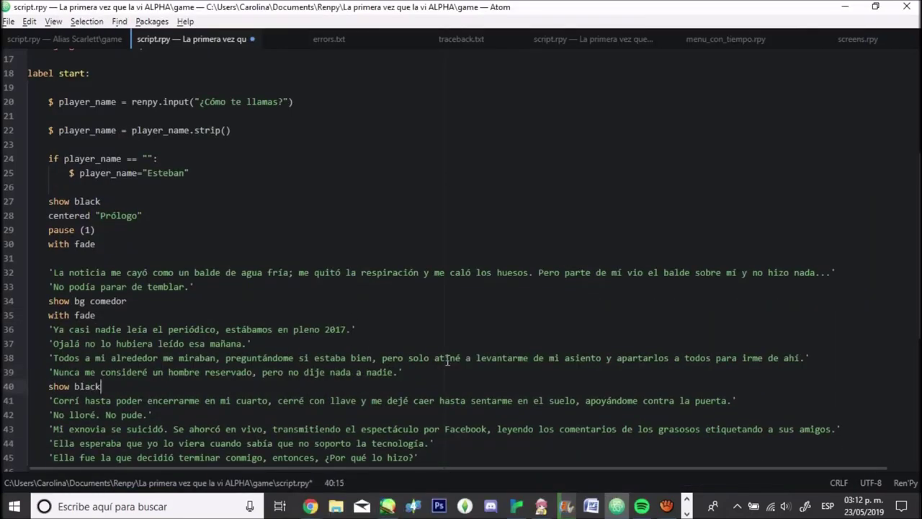
{"action": "key", "text": "Return"}
{"action": "type", "text": "with fade"}
{"action": "key", "text": "ctrl+s"}
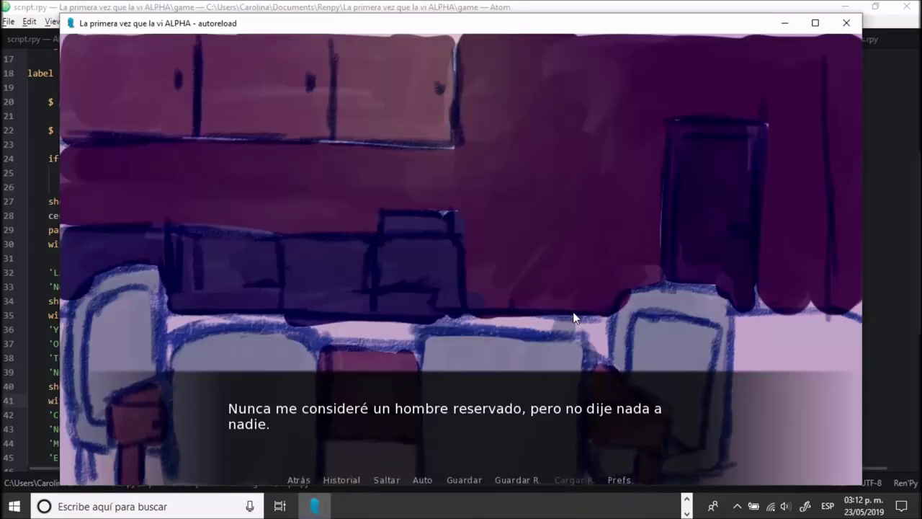
{"action": "left_click", "coordinate": [573, 311]}
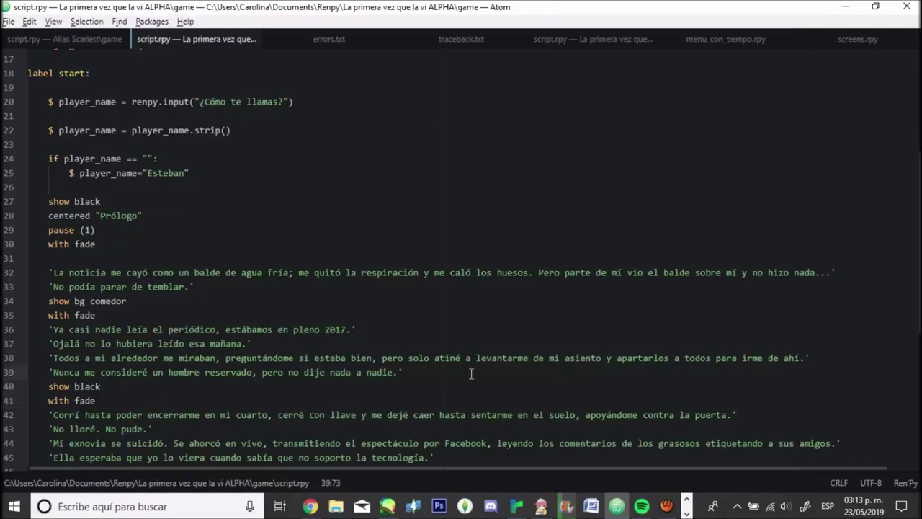
Insert "hide bg comedor" directly above the new "show black" line, save the script, and test the scene change in the game.
{"action": "key", "text": "Return"}
{"action": "type", "text": "hide bg comedor"}
{"action": "key", "text": "ctrl+s"}
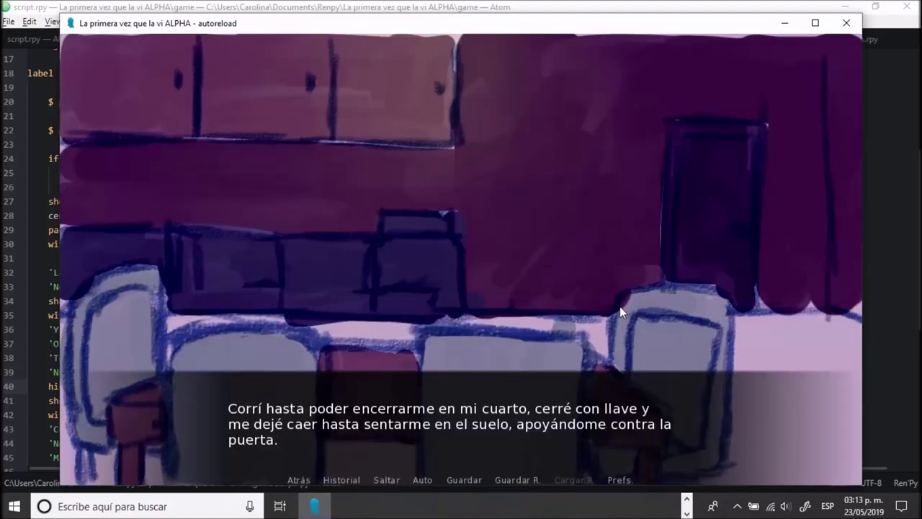
{"action": "left_click", "coordinate": [534, 254]}
{"action": "left_click", "coordinate": [533, 252]}
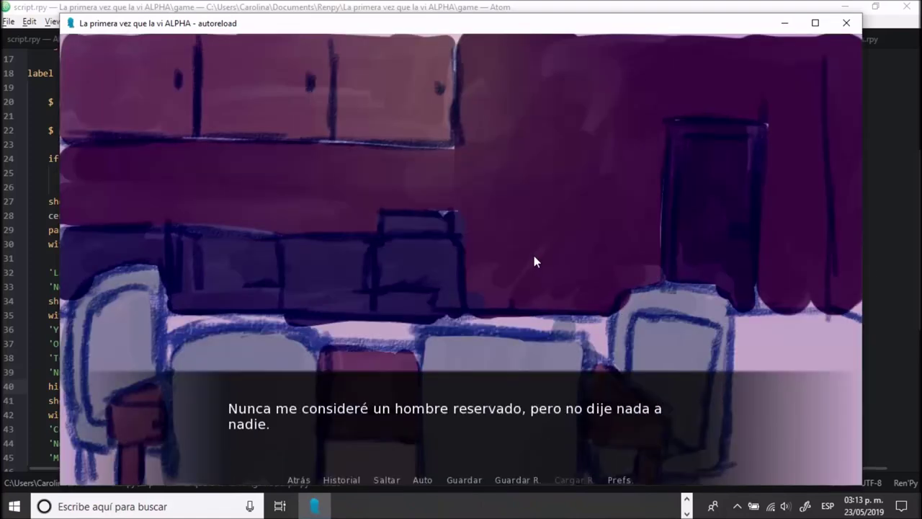
{"action": "left_click", "coordinate": [533, 252]}
{"action": "left_click", "coordinate": [532, 252]}
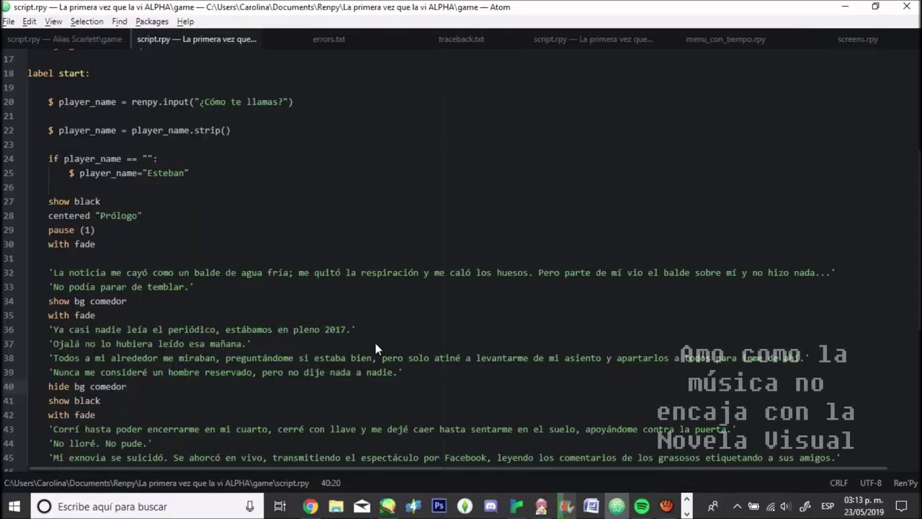
{"action": "scroll", "coordinate": [377, 357], "scroll_direction": "down", "scroll_amount": 7}
{"action": "scroll", "coordinate": [377, 357], "scroll_direction": "up", "scroll_amount": 11}
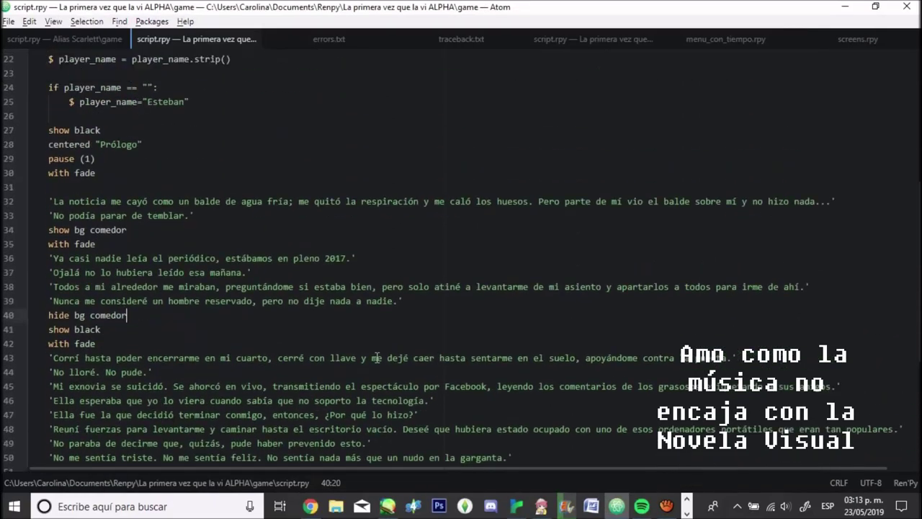
{"action": "scroll", "coordinate": [377, 356], "scroll_direction": "up", "scroll_amount": 1}
{"action": "scroll", "coordinate": [377, 356], "scroll_direction": "down", "scroll_amount": 12}
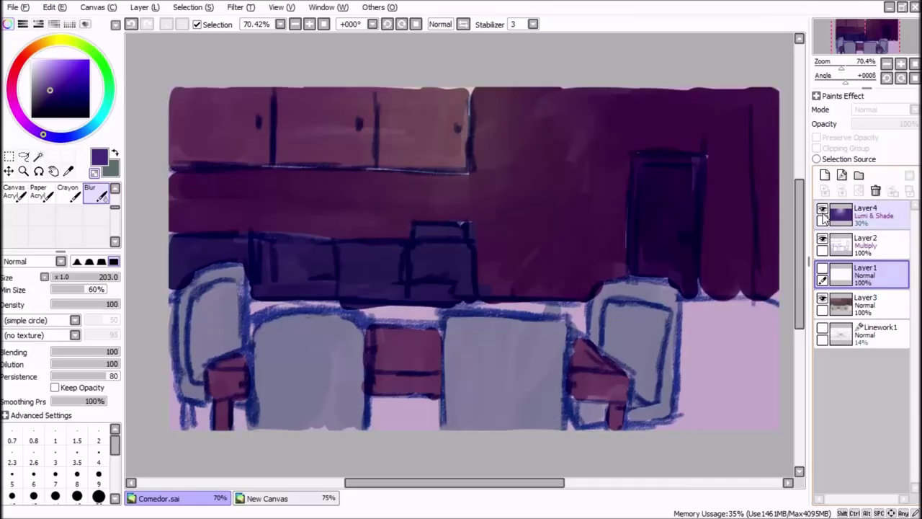
In PaintTool SAI, save the dining room canvas under the new name "bg MCs room" as a .sai file.
{"action": "key", "text": "ctrl+shift+s"}
{"action": "key", "text": "ctrl+a"}
{"action": "type", "text": "bg"}
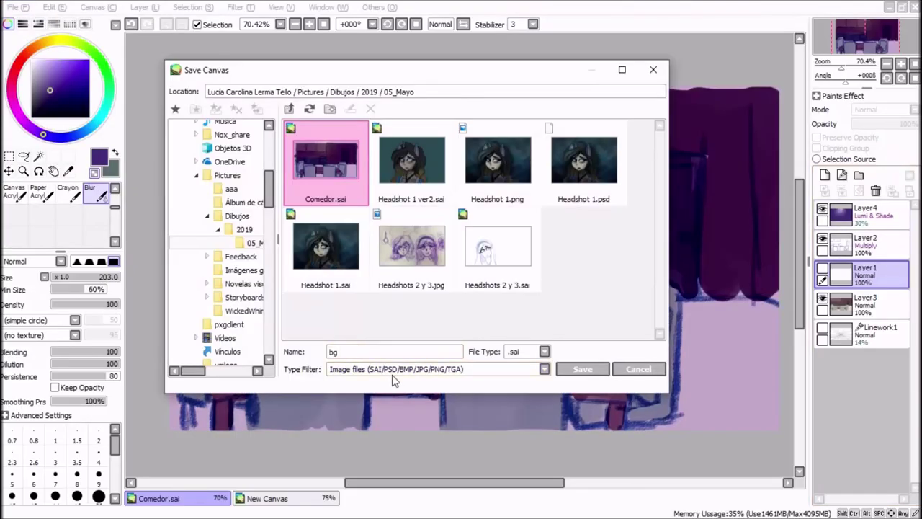
{"action": "type", "text": " MCs room"}
{"action": "key", "text": "Return"}
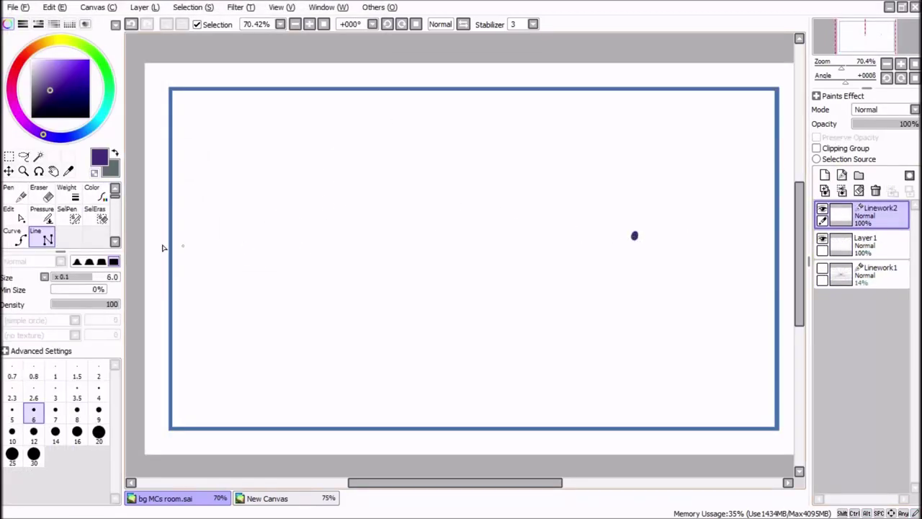
Draw a size 5 horizon line across the frame through the vanishing point on the Linework2 layer.
{"action": "left_click", "coordinate": [775, 237]}
{"action": "key", "text": "ctrl+z"}
{"action": "left_click", "coordinate": [13, 413]}
{"action": "left_click", "coordinate": [776, 235]}
{"action": "double_click", "coordinate": [170, 237]}
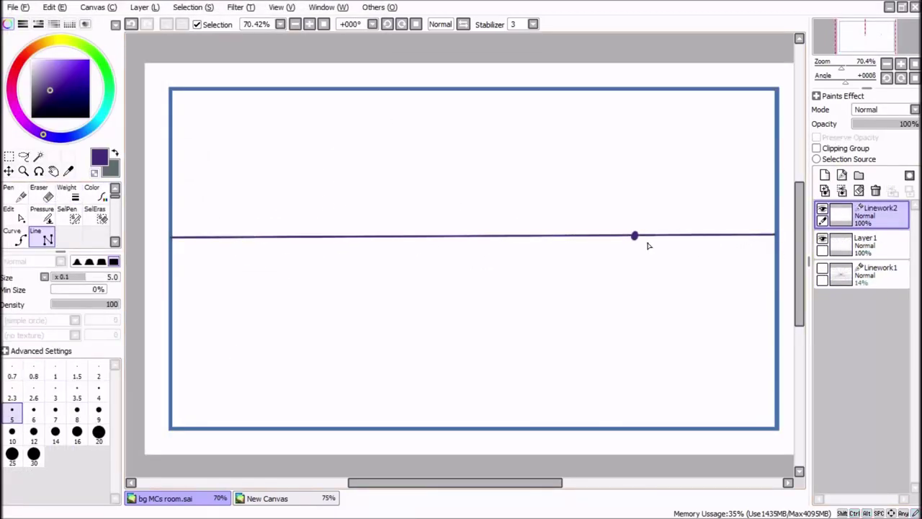
Draw five straight perspective guide lines at different angles through the vanishing point, extending beyond the frame.
{"action": "left_click", "coordinate": [784, 86]}
{"action": "left_click_drag", "start_coordinate": [644, 77], "coordinate": [621, 438]}
{"action": "left_click_drag", "start_coordinate": [476, 64], "coordinate": [787, 396]}
{"action": "mouse_move", "coordinate": [193, 68]}
{"action": "left_mouse_down"}
{"action": "mouse_move", "coordinate": [669, 281]}
{"action": "mouse_move", "coordinate": [790, 296]}
{"action": "left_mouse_up"}
{"action": "left_click_drag", "start_coordinate": [154, 282], "coordinate": [783, 223]}
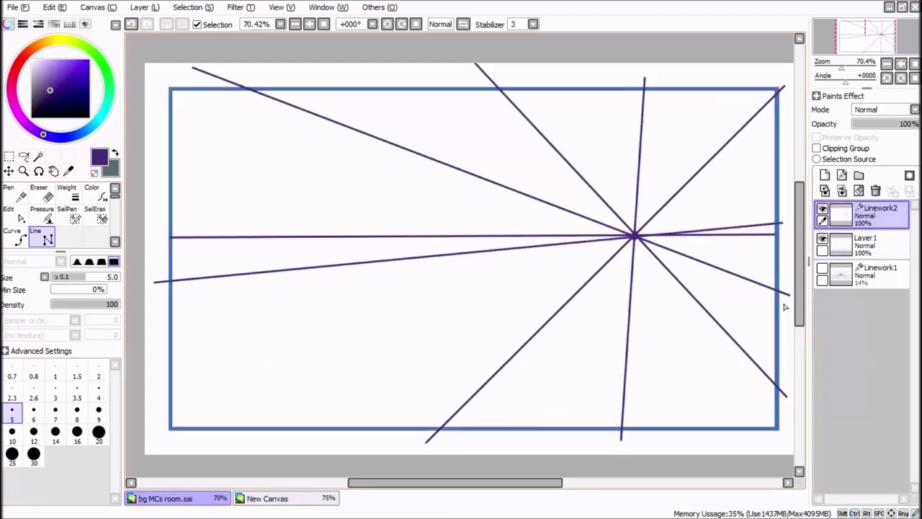
Add two horizontal guides below the horizon and another diagonal through the vanishing point, and adjust the guide lines' ends.
{"action": "left_click_drag", "start_coordinate": [784, 303], "coordinate": [150, 305]}
{"action": "left_click_drag", "start_coordinate": [145, 373], "coordinate": [785, 374]}
{"action": "left_click_drag", "start_coordinate": [787, 148], "coordinate": [257, 451]}
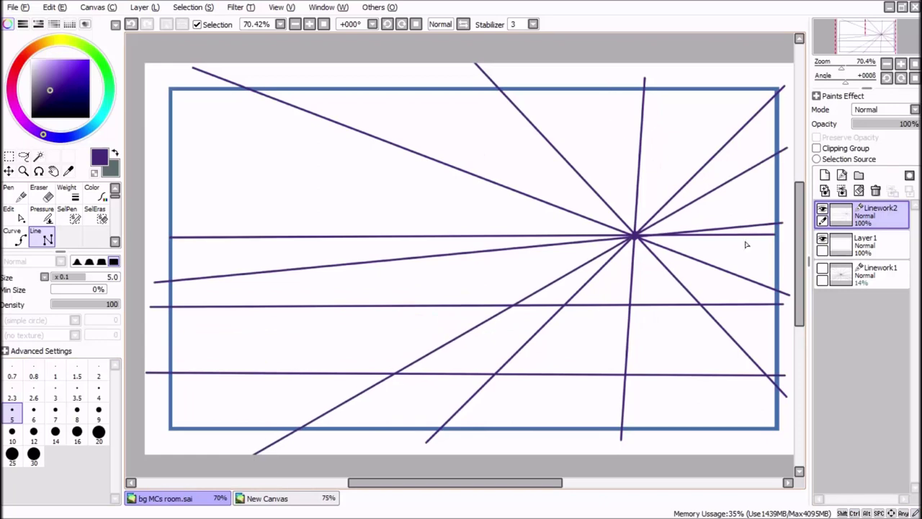
{"action": "left_click_drag", "start_coordinate": [786, 220], "coordinate": [789, 220]}
{"action": "left_click_drag", "start_coordinate": [785, 86], "coordinate": [782, 90]}
{"action": "left_click_drag", "start_coordinate": [788, 147], "coordinate": [791, 144]}
{"action": "left_click_drag", "start_coordinate": [169, 237], "coordinate": [162, 235]}
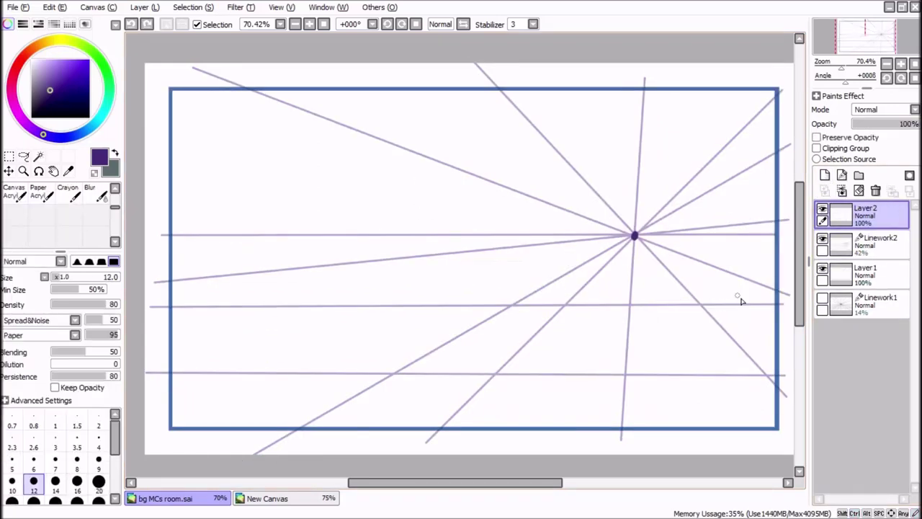
Sketch the bed's outline on Layer2 along the perspective guides, with its slanted side, corner edge, back edge and front edge.
{"action": "left_click_drag", "start_coordinate": [738, 304], "coordinate": [507, 306]}
{"action": "left_click_drag", "start_coordinate": [386, 374], "coordinate": [382, 434]}
{"action": "left_click_drag", "start_coordinate": [438, 390], "coordinate": [782, 395]}
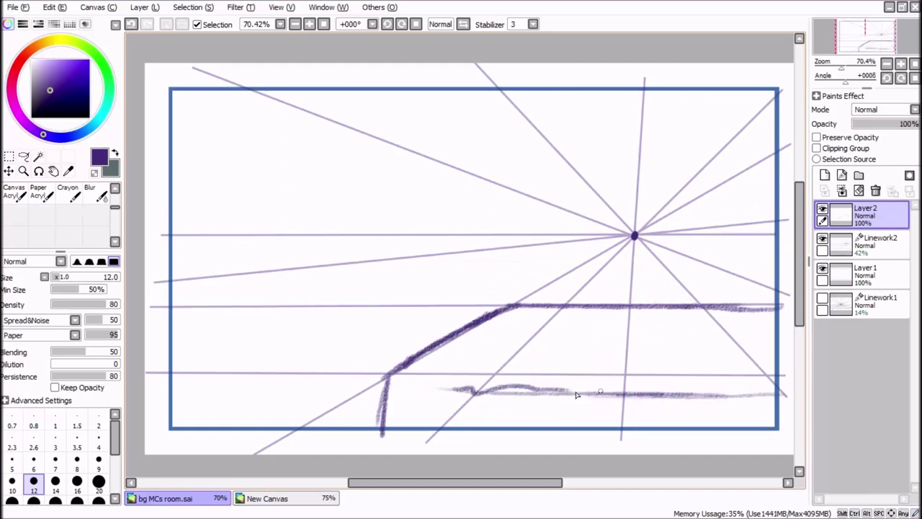
{"action": "left_click_drag", "start_coordinate": [576, 395], "coordinate": [769, 394]}
{"action": "left_click_drag", "start_coordinate": [774, 301], "coordinate": [519, 304]}
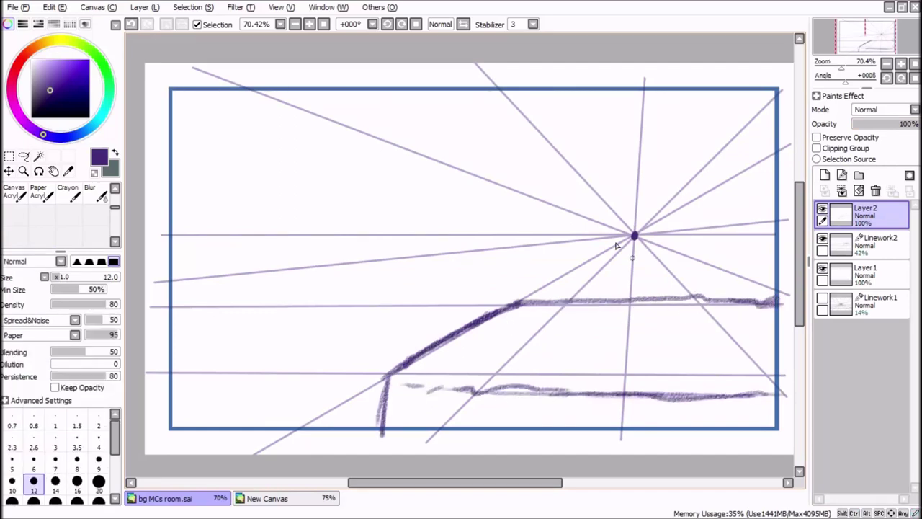
Sketch a window above the bed with double side frames and a double sill.
{"action": "left_click_drag", "start_coordinate": [543, 98], "coordinate": [544, 289]}
{"action": "key", "text": "ctrl+z"}
{"action": "left_click_drag", "start_coordinate": [545, 287], "coordinate": [759, 286]}
{"action": "left_click_drag", "start_coordinate": [745, 96], "coordinate": [736, 288]}
{"action": "key", "text": "ctrl+z"}
{"action": "left_click_drag", "start_coordinate": [755, 85], "coordinate": [749, 269]}
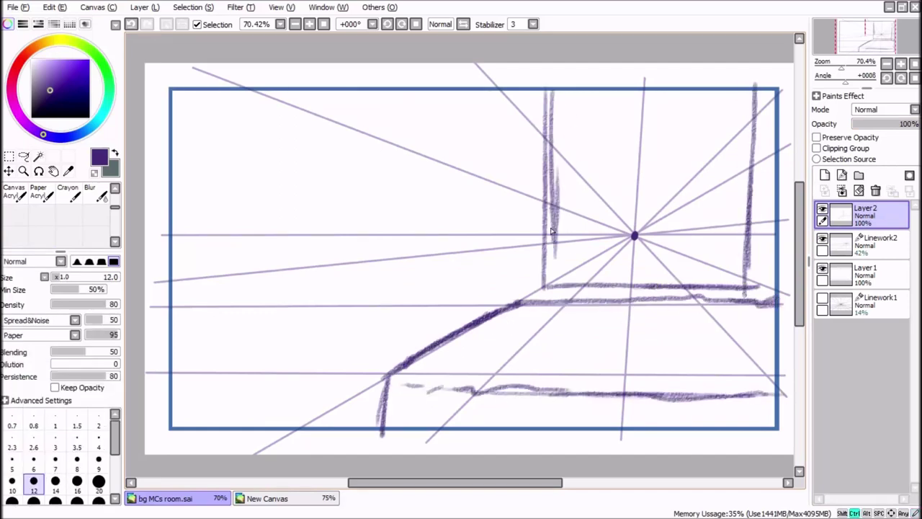
{"action": "left_click_drag", "start_coordinate": [632, 273], "coordinate": [756, 272]}
{"action": "left_click_drag", "start_coordinate": [736, 97], "coordinate": [736, 275]}
{"action": "key", "text": "e"}
{"action": "key", "text": "n"}
Sketch the window's left curtain, gathered with a tie and flaring out below it, and erase the window lines inside.
{"action": "left_click_drag", "start_coordinate": [648, 95], "coordinate": [602, 173]}
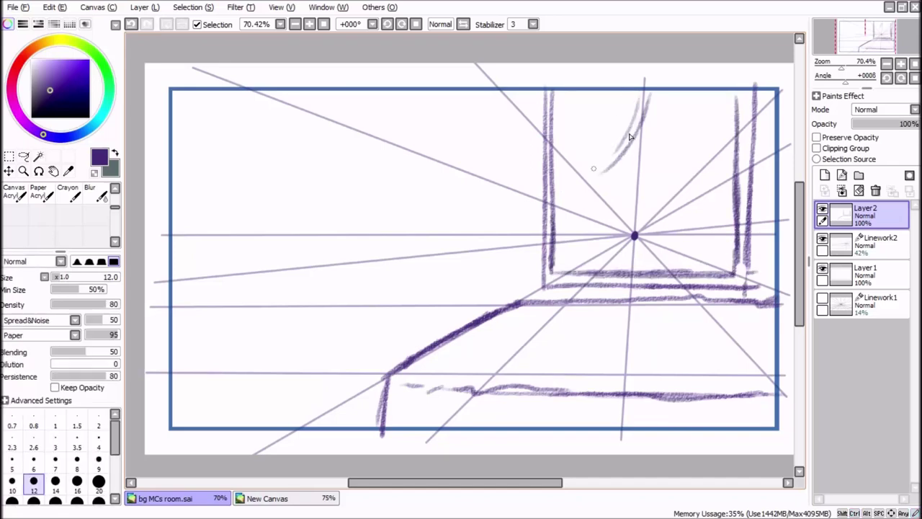
{"action": "left_click_drag", "start_coordinate": [574, 200], "coordinate": [573, 308]}
{"action": "left_click_drag", "start_coordinate": [522, 211], "coordinate": [576, 205]}
{"action": "mouse_move", "coordinate": [528, 87]}
{"action": "left_mouse_down"}
{"action": "mouse_move", "coordinate": [533, 217]}
{"action": "mouse_move", "coordinate": [513, 294]}
{"action": "left_mouse_up"}
{"action": "key", "text": "e"}
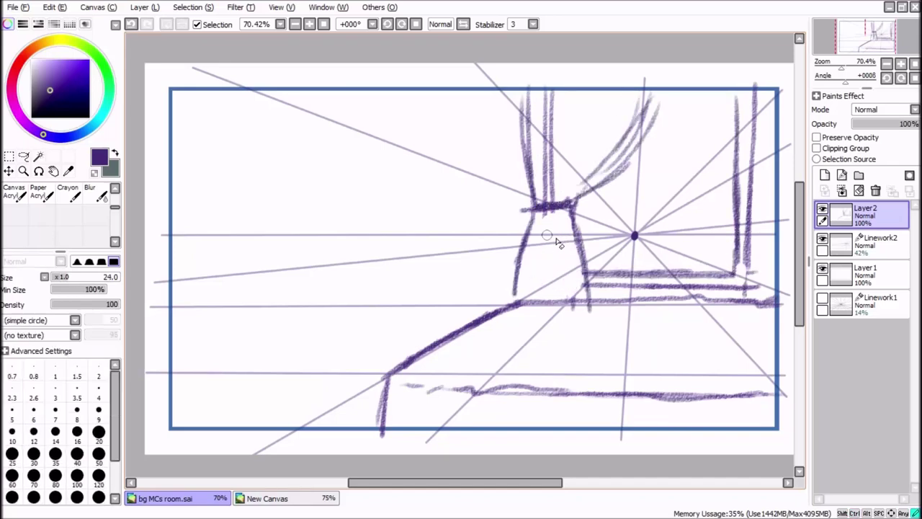
Lower the Linework2 guide layer's opacity to 7% and draw fold lines in the left curtain below its tie on Layer2.
{"action": "left_click", "coordinate": [864, 244]}
{"action": "left_click_drag", "start_coordinate": [881, 124], "coordinate": [857, 125]}
{"action": "left_click", "coordinate": [864, 215]}
{"action": "key", "text": "n"}
{"action": "left_click_drag", "start_coordinate": [543, 226], "coordinate": [537, 282]}
{"action": "left_click_drag", "start_coordinate": [553, 228], "coordinate": [550, 278]}
{"action": "left_click_drag", "start_coordinate": [565, 229], "coordinate": [567, 291]}
Sketch the matching right curtain, tied back with folds, and erase the window lines it covers.
{"action": "left_click_drag", "start_coordinate": [683, 94], "coordinate": [716, 202]}
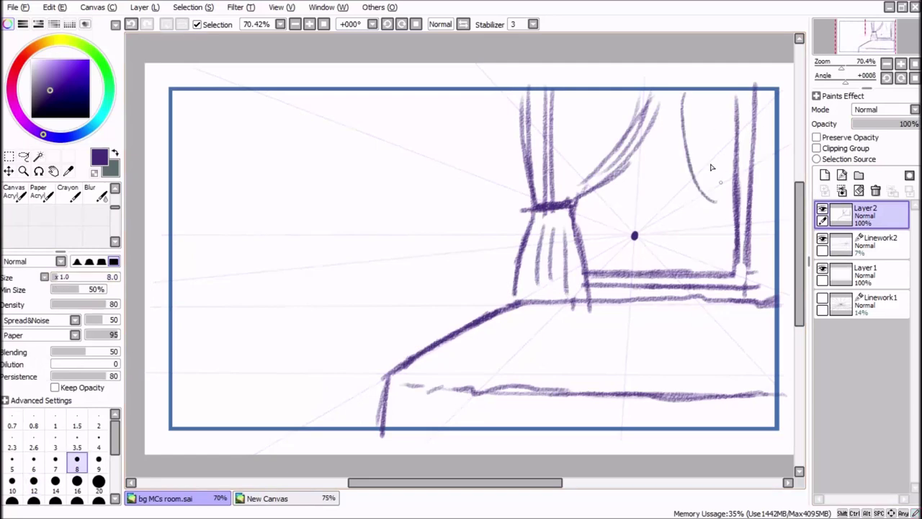
{"action": "key", "text": "e"}
{"action": "mouse_move", "coordinate": [752, 232]}
{"action": "left_mouse_down"}
{"action": "mouse_move", "coordinate": [720, 284]}
{"action": "mouse_move", "coordinate": [769, 216]}
{"action": "left_mouse_up"}
{"action": "key", "text": "n"}
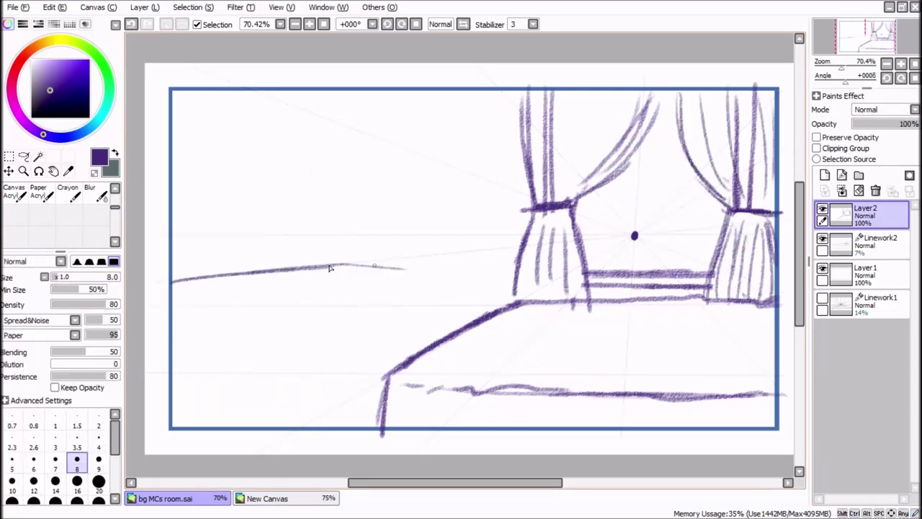
{"action": "left_click", "coordinate": [873, 244]}
{"action": "left_click", "coordinate": [865, 214]}
{"action": "key", "text": "e"}
{"action": "mouse_move", "coordinate": [413, 269]}
{"action": "left_mouse_down"}
{"action": "mouse_move", "coordinate": [394, 266]}
{"action": "mouse_move", "coordinate": [404, 334]}
{"action": "left_mouse_up"}
{"action": "key", "text": "n"}
{"action": "left_click_drag", "start_coordinate": [146, 354], "coordinate": [410, 290]}
{"action": "key", "text": "ctrl+z"}
{"action": "left_click_drag", "start_coordinate": [344, 265], "coordinate": [415, 263]}
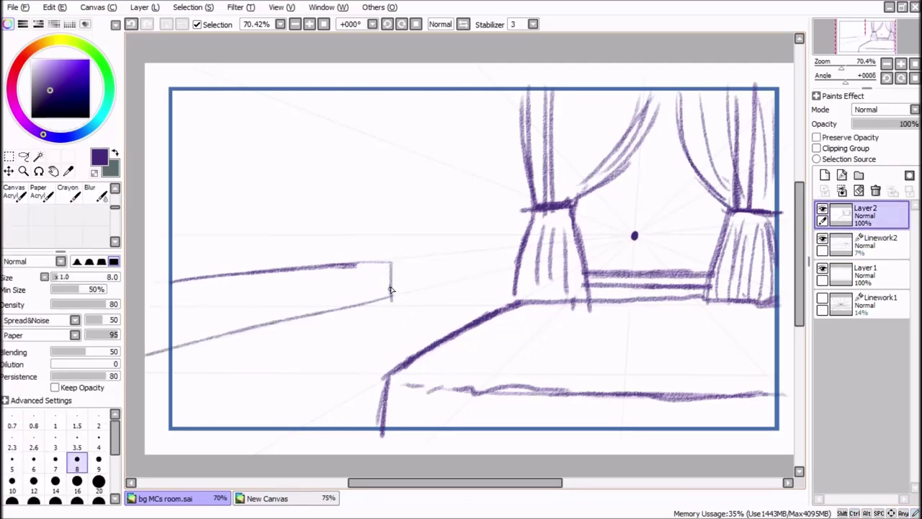
{"action": "key", "text": "Down"}
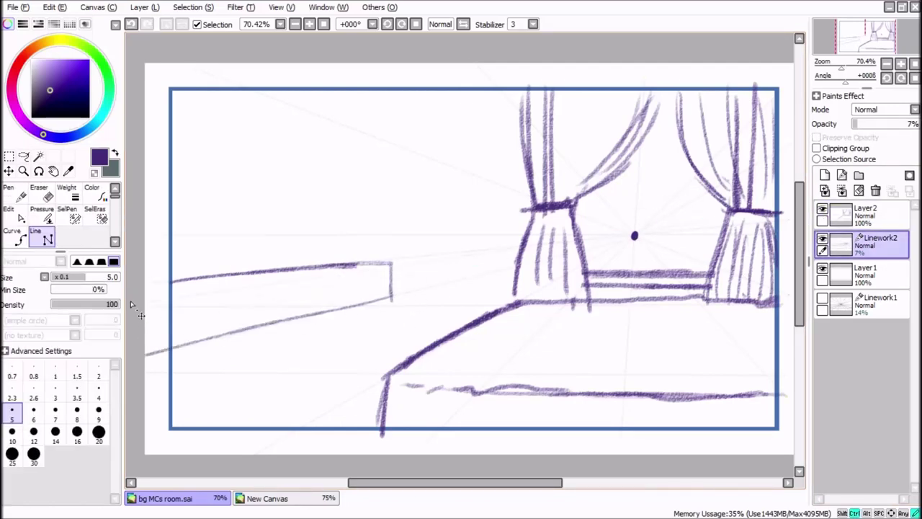
{"action": "key", "text": "Up"}
{"action": "key", "text": "ctrl+z"}
{"action": "key", "text": "ctrl+z"}
{"action": "key", "text": "Down"}
{"action": "key", "text": "Up"}
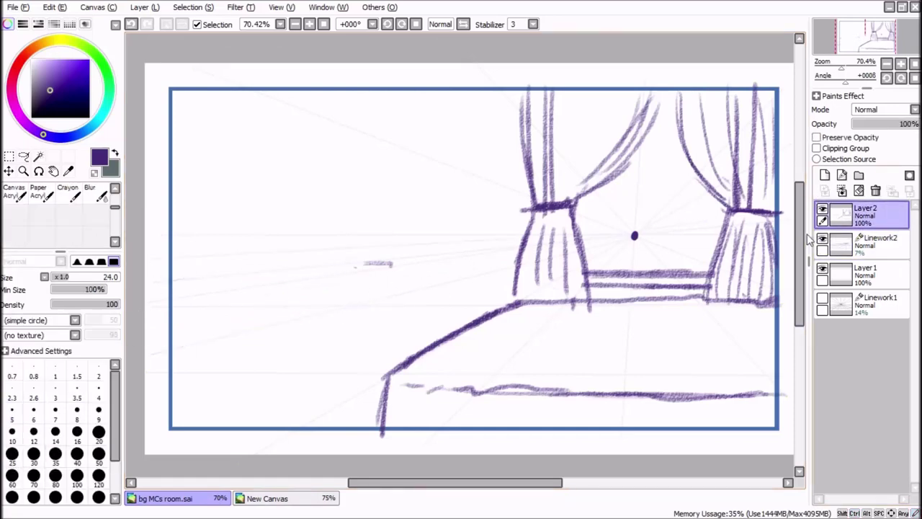
{"action": "key", "text": "n"}
{"action": "mouse_move", "coordinate": [399, 265]}
{"action": "left_mouse_down"}
{"action": "mouse_move", "coordinate": [359, 262]}
{"action": "mouse_move", "coordinate": [395, 296]}
{"action": "left_mouse_up"}
{"action": "key", "text": "e"}
{"action": "left_click_drag", "start_coordinate": [396, 264], "coordinate": [366, 267]}
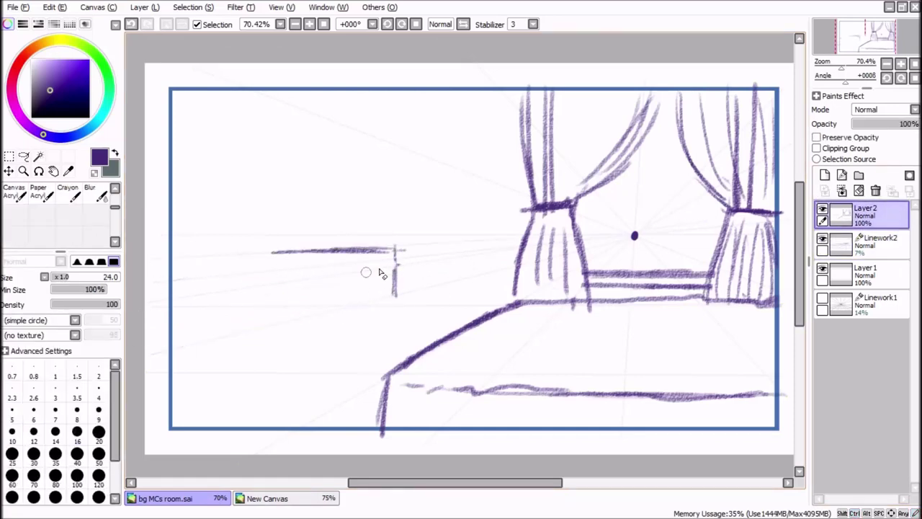
Sketch the back and far side edges of a desktop on the room's left side, following the perspective guides.
{"action": "key", "text": "n"}
{"action": "mouse_move", "coordinate": [146, 259]}
{"action": "left_mouse_down"}
{"action": "mouse_move", "coordinate": [393, 250]}
{"action": "mouse_move", "coordinate": [392, 294]}
{"action": "left_mouse_up"}
{"action": "key", "text": "e"}
{"action": "left_click_drag", "start_coordinate": [171, 300], "coordinate": [321, 278]}
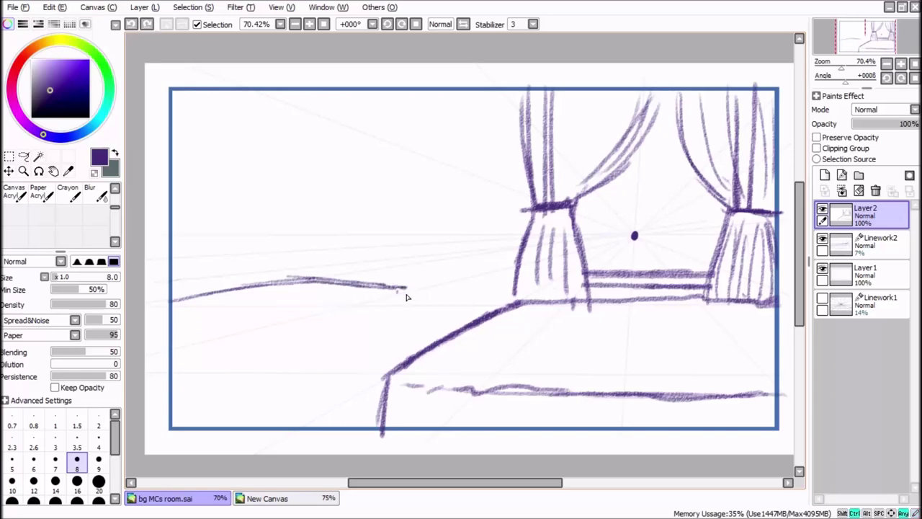
{"action": "left_click_drag", "start_coordinate": [284, 243], "coordinate": [309, 278]}
{"action": "key", "text": "e"}
{"action": "left_click_drag", "start_coordinate": [194, 303], "coordinate": [315, 283]}
{"action": "key", "text": "n"}
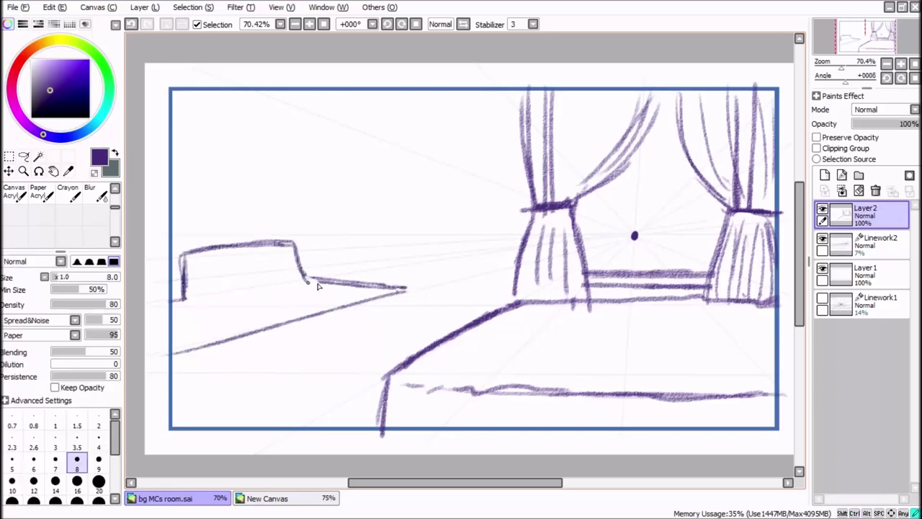
{"action": "key", "text": "e"}
{"action": "left_click_drag", "start_coordinate": [286, 255], "coordinate": [182, 301]}
Complete the desk by redrawing its back edge and adding the lower front edge and legs in perspective.
{"action": "key", "text": "n"}
{"action": "left_click_drag", "start_coordinate": [146, 300], "coordinate": [320, 278]}
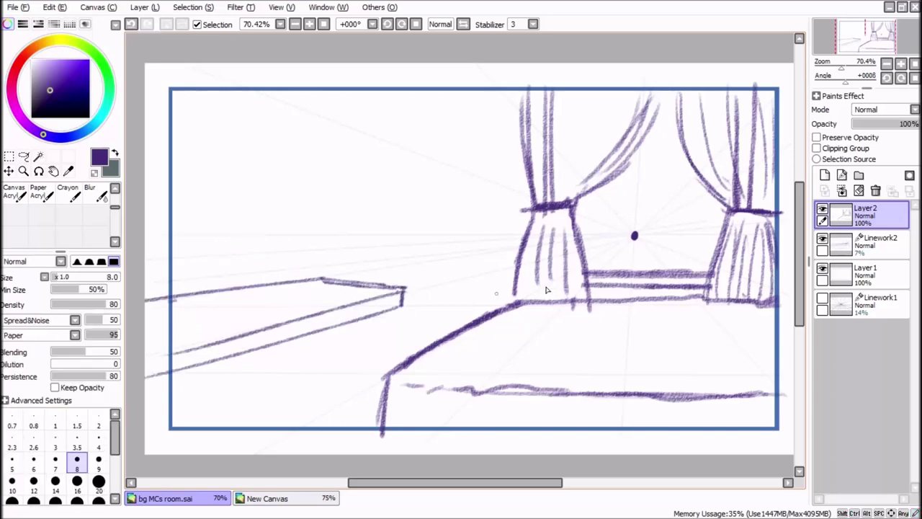
{"action": "key", "text": "ctrl+z"}
{"action": "left_click_drag", "start_coordinate": [145, 386], "coordinate": [641, 230]}
{"action": "key", "text": "e"}
{"action": "key", "text": "ctrl+z"}
{"action": "left_click_drag", "start_coordinate": [402, 306], "coordinate": [389, 373]}
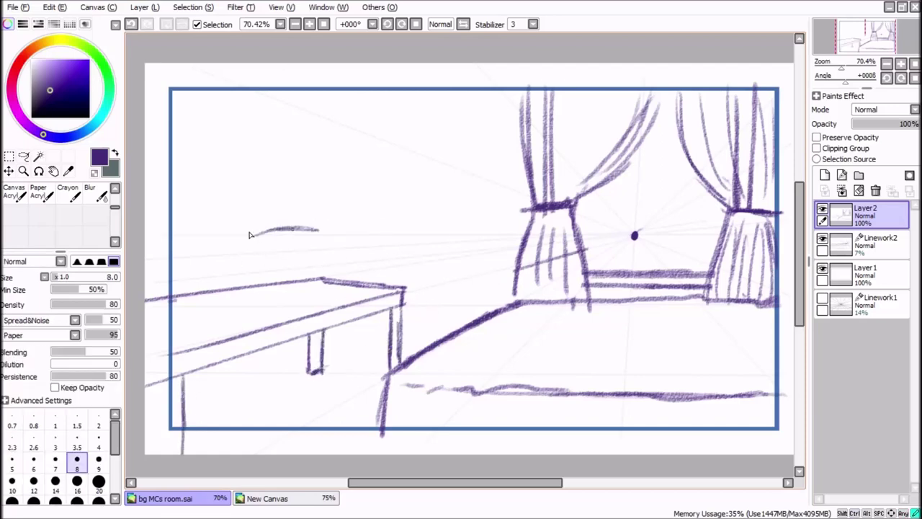
Sketch a desk chair with a tall backrest, seat and base in front of the desk, and erase the desk lines behind it.
{"action": "left_click_drag", "start_coordinate": [321, 374], "coordinate": [254, 401]}
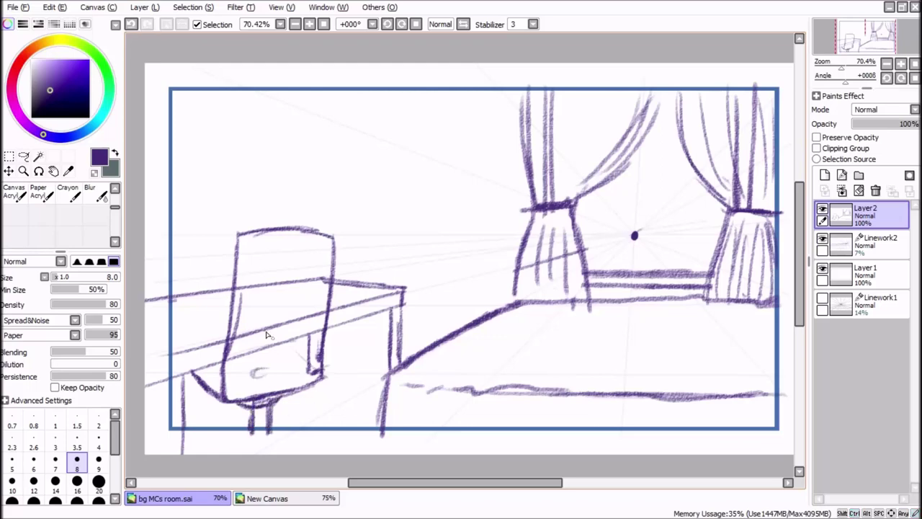
{"action": "key", "text": "e"}
{"action": "left_click_drag", "start_coordinate": [244, 285], "coordinate": [276, 349]}
{"action": "key", "text": "n"}
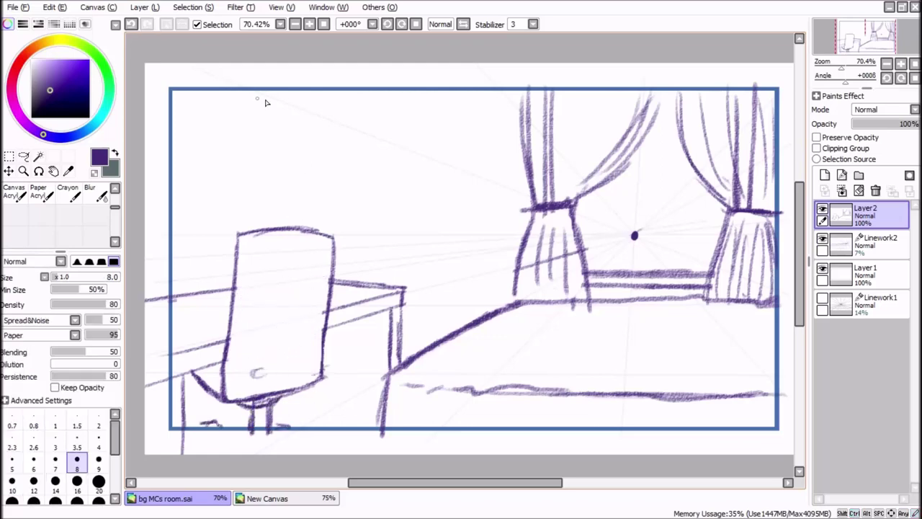
Draw a perspective line from the vanishing point to the room's upper-left corner as a guide for the wall shelf.
{"action": "left_click_drag", "start_coordinate": [634, 238], "coordinate": [224, 66]}
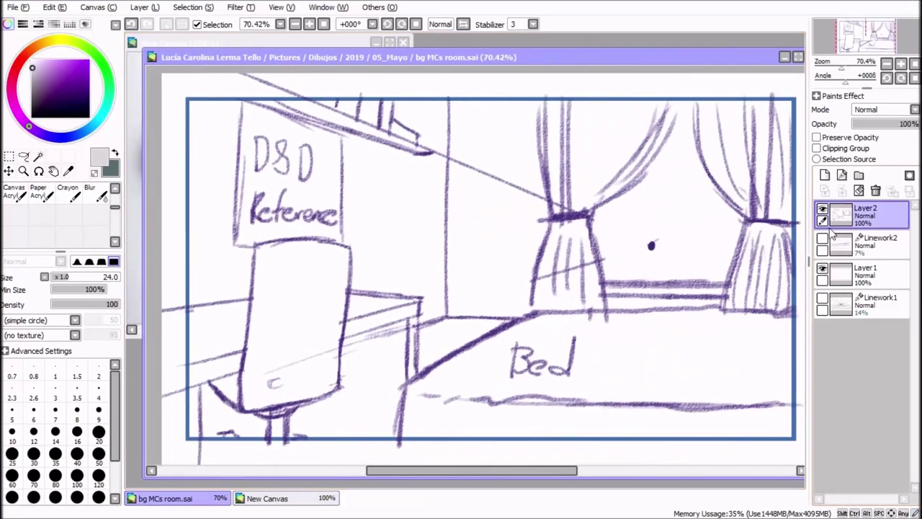
Add a new layer beneath the frame layer and fill it with light grey as the base colour.
{"action": "left_click", "coordinate": [868, 274]}
{"action": "left_click", "coordinate": [869, 245]}
{"action": "left_click", "coordinate": [825, 175]}
{"action": "key", "text": "g"}
{"action": "left_click", "coordinate": [649, 253]}
{"action": "left_click_drag", "start_coordinate": [868, 245], "coordinate": [868, 317]}
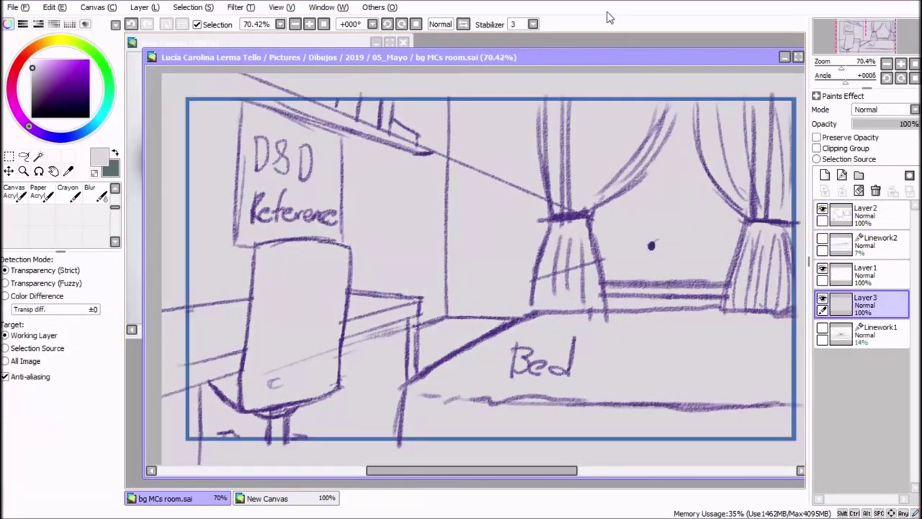
Arrange the room sketch beside the colour palette reference and set the sketch layer's blending mode to Multiply.
{"action": "mouse_move", "coordinate": [503, 60]}
{"action": "left_mouse_down"}
{"action": "mouse_move", "coordinate": [522, 77]}
{"action": "mouse_move", "coordinate": [586, 83]}
{"action": "left_mouse_up"}
{"action": "left_click", "coordinate": [227, 41]}
{"action": "left_click", "coordinate": [461, 82]}
{"action": "left_click", "coordinate": [829, 273]}
{"action": "left_click", "coordinate": [864, 215]}
{"action": "left_click", "coordinate": [829, 274]}
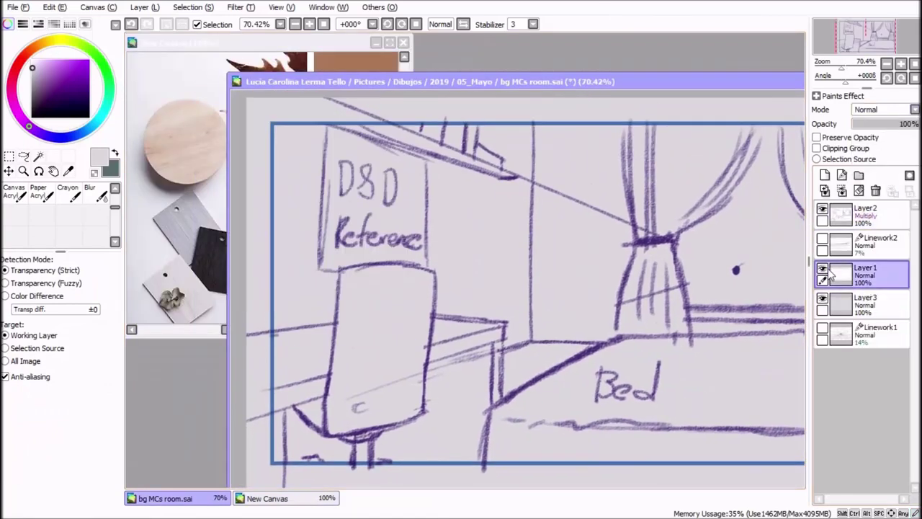
Create a separate colour layer and paint the bed with the palette's beige.
{"action": "left_click", "coordinate": [841, 175]}
{"action": "left_click", "coordinate": [288, 43]}
{"action": "left_click", "coordinate": [367, 136]}
{"action": "left_click", "coordinate": [576, 82]}
{"action": "left_click", "coordinate": [41, 193]}
{"action": "key", "text": "Tab"}
{"action": "mouse_move", "coordinate": [640, 356]}
{"action": "left_mouse_down"}
{"action": "mouse_move", "coordinate": [525, 362]}
{"action": "mouse_move", "coordinate": [640, 404]}
{"action": "left_mouse_up"}
{"action": "key", "text": "Tab"}
{"action": "key", "text": "Tab"}
{"action": "left_click_drag", "start_coordinate": [730, 409], "coordinate": [422, 424]}
Undo the first desk stroke and paint the desktop with the palette's brown.
{"action": "mouse_move", "coordinate": [311, 333]}
{"action": "left_mouse_down"}
{"action": "mouse_move", "coordinate": [366, 320]}
{"action": "mouse_move", "coordinate": [347, 312]}
{"action": "mouse_move", "coordinate": [368, 375]}
{"action": "left_mouse_up"}
{"action": "key", "text": "ctrl+z"}
{"action": "left_click", "coordinate": [241, 45]}
{"action": "left_click", "coordinate": [433, 65]}
{"action": "mouse_move", "coordinate": [193, 367]}
{"action": "left_mouse_down"}
{"action": "mouse_move", "coordinate": [173, 379]}
{"action": "mouse_move", "coordinate": [155, 309]}
{"action": "left_mouse_up"}
Paint both window curtains and the desk chair with the palette's near-black.
{"action": "left_click_drag", "start_coordinate": [627, 109], "coordinate": [583, 166]}
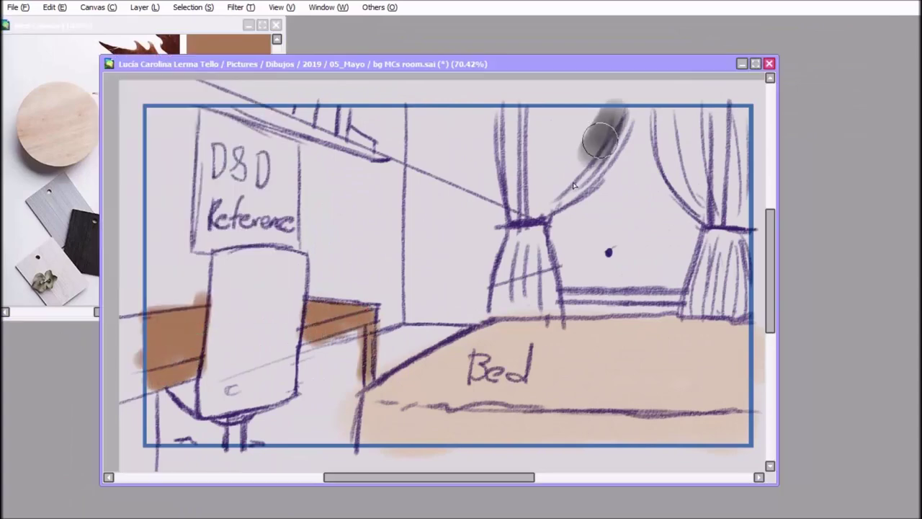
{"action": "left_click_drag", "start_coordinate": [504, 108], "coordinate": [569, 289]}
{"action": "left_click_drag", "start_coordinate": [504, 237], "coordinate": [518, 317]}
{"action": "mouse_move", "coordinate": [670, 108]}
{"action": "left_mouse_down"}
{"action": "mouse_move", "coordinate": [719, 124]}
{"action": "mouse_move", "coordinate": [713, 310]}
{"action": "left_mouse_up"}
{"action": "mouse_move", "coordinate": [220, 252]}
{"action": "left_mouse_down"}
{"action": "mouse_move", "coordinate": [291, 289]}
{"action": "mouse_move", "coordinate": [225, 409]}
{"action": "left_mouse_up"}
Paint the desk leg, the wall shelf with its books and the D&D reference poster brown.
{"action": "left_click_drag", "start_coordinate": [157, 388], "coordinate": [151, 441]}
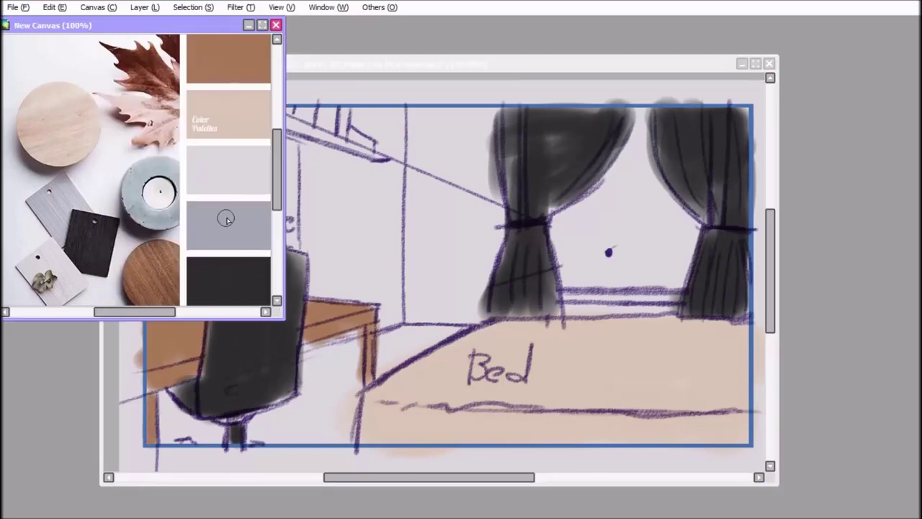
{"action": "left_click_drag", "start_coordinate": [237, 110], "coordinate": [378, 157]}
{"action": "left_click_drag", "start_coordinate": [295, 108], "coordinate": [371, 147]}
{"action": "mouse_move", "coordinate": [209, 126]}
{"action": "left_mouse_down"}
{"action": "mouse_move", "coordinate": [269, 175]}
{"action": "mouse_move", "coordinate": [288, 234]}
{"action": "left_mouse_up"}
Fill the room's walls around the poster and beside the curtain with the palette's grey-blue.
{"action": "mouse_move", "coordinate": [405, 126]}
{"action": "left_mouse_down"}
{"action": "mouse_move", "coordinate": [402, 267]}
{"action": "mouse_move", "coordinate": [482, 126]}
{"action": "mouse_move", "coordinate": [476, 310]}
{"action": "left_mouse_up"}
{"action": "left_click_drag", "start_coordinate": [371, 101], "coordinate": [393, 148]}
{"action": "mouse_move", "coordinate": [361, 178]}
{"action": "left_mouse_down"}
{"action": "mouse_move", "coordinate": [354, 274]}
{"action": "mouse_move", "coordinate": [163, 249]}
{"action": "mouse_move", "coordinate": [173, 124]}
{"action": "left_mouse_up"}
Paint the bed's lower front and the window sill brown, and blend brown shading over the bedspread.
{"action": "right_click", "coordinate": [234, 64]}
{"action": "mouse_move", "coordinate": [580, 434]}
{"action": "left_mouse_down"}
{"action": "mouse_move", "coordinate": [707, 437]}
{"action": "mouse_move", "coordinate": [361, 425]}
{"action": "left_mouse_up"}
{"action": "left_click_drag", "start_coordinate": [562, 292], "coordinate": [674, 291]}
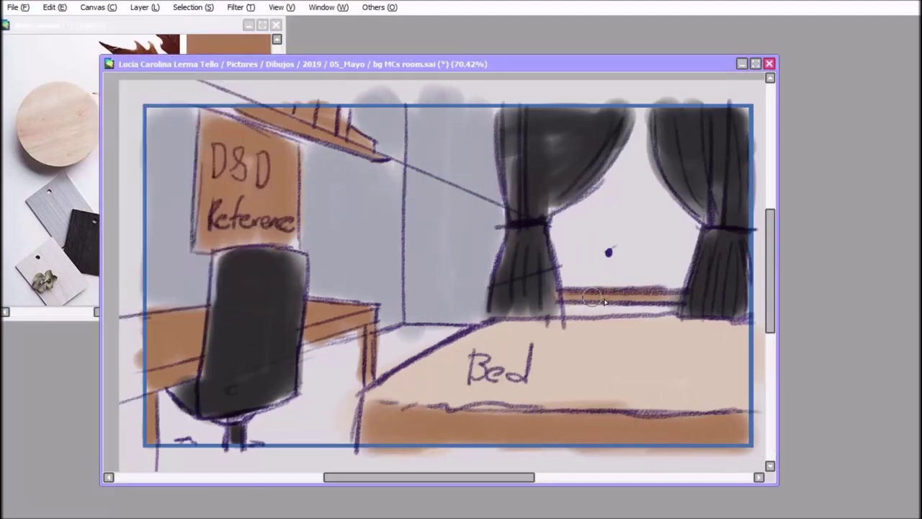
{"action": "mouse_move", "coordinate": [537, 405]}
{"action": "left_mouse_down"}
{"action": "mouse_move", "coordinate": [376, 397]}
{"action": "mouse_move", "coordinate": [692, 403]}
{"action": "mouse_move", "coordinate": [469, 353]}
{"action": "left_mouse_up"}
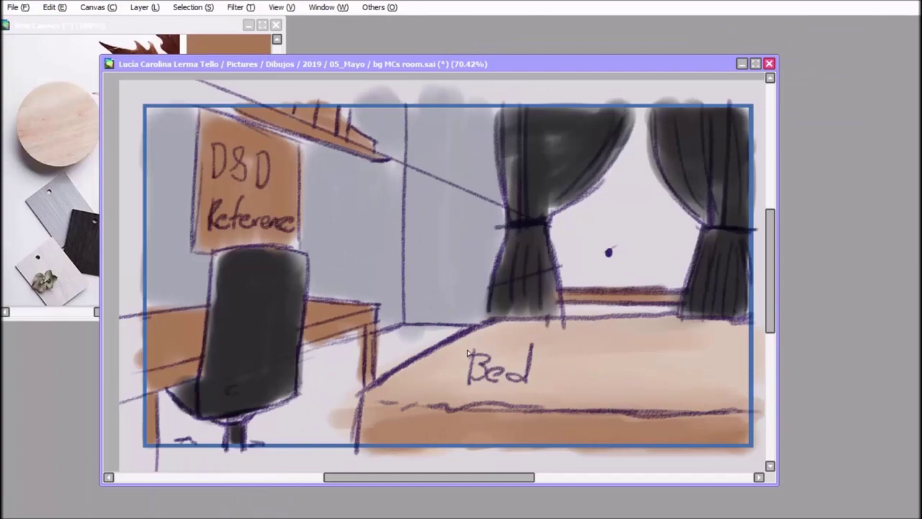
Resize the canvas so the picture is cropped to the blue frame, and maximize the drawing.
{"action": "key", "text": "Tab"}
{"action": "left_click", "coordinate": [98, 7]}
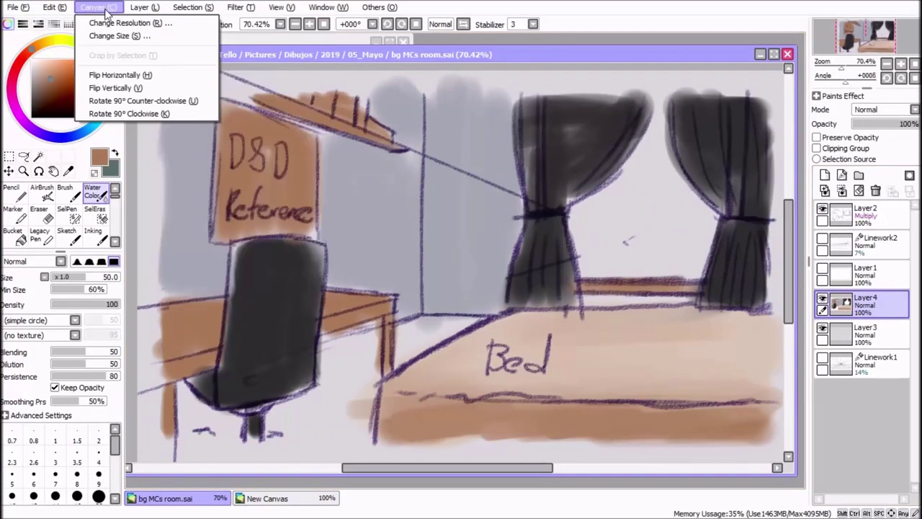
{"action": "left_click", "coordinate": [114, 34]}
{"action": "key", "text": "Return"}
{"action": "left_click", "coordinate": [774, 54]}
Export the coloured room background as an image file.
{"action": "left_click", "coordinate": [28, 9]}
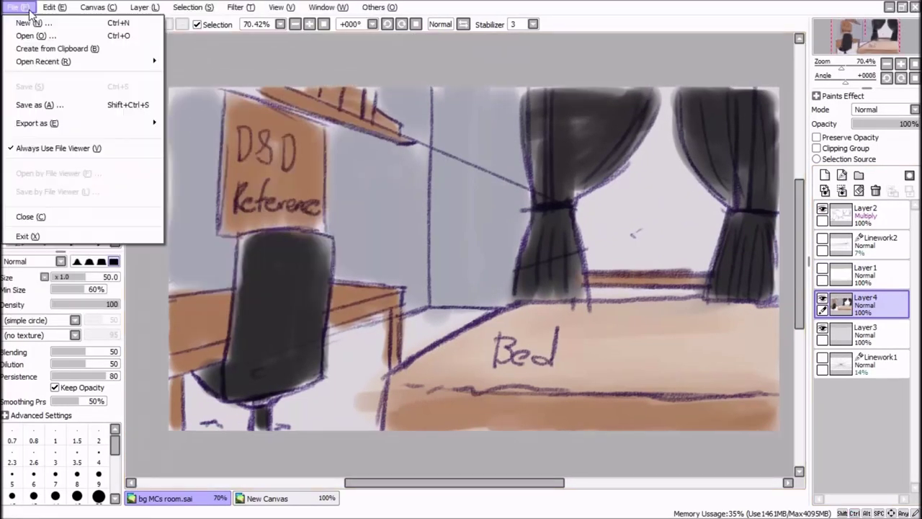
{"action": "mouse_move", "coordinate": [43, 124]}
{"action": "left_click", "coordinate": [205, 181]}
{"action": "left_click", "coordinate": [326, 163]}
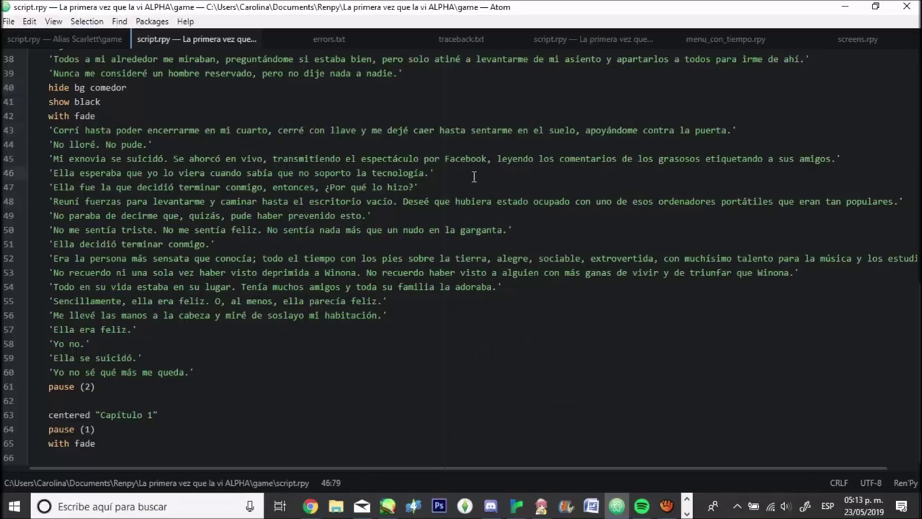
In the Atom script, add "show bg MCs room" and "with fade" after the fade to black.
{"action": "left_click", "coordinate": [556, 120]}
{"action": "key", "text": "Return"}
{"action": "key", "text": "Return"}
{"action": "type", "text": "show bg MCs room"}
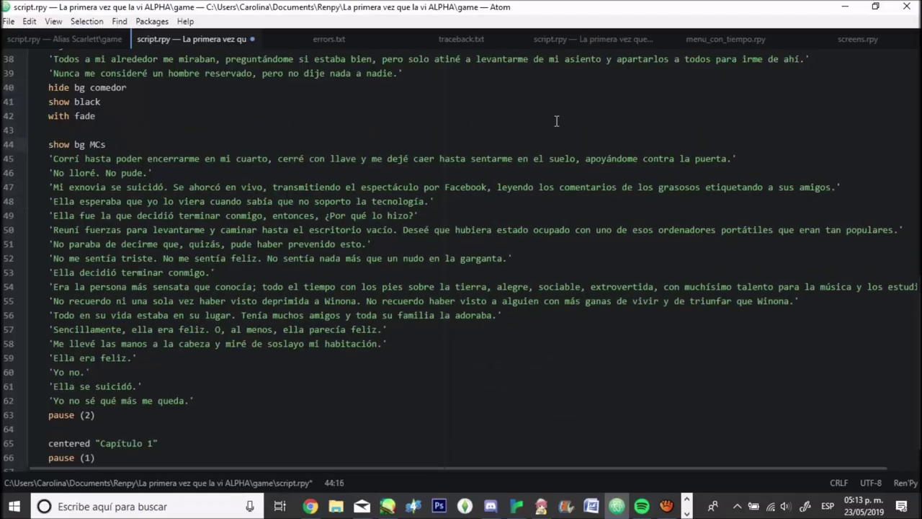
{"action": "key", "text": "Return"}
{"action": "type", "text": "with fade"}
Launch the project from the Ren'Py launcher and advance through the dialogue to check the room background.
{"action": "scroll", "coordinate": [233, 187], "scroll_direction": "up", "scroll_amount": 2}
{"action": "left_click", "coordinate": [233, 187]}
{"action": "left_click", "coordinate": [776, 237]}
{"action": "left_click", "coordinate": [541, 505]}
{"action": "left_click", "coordinate": [648, 433]}
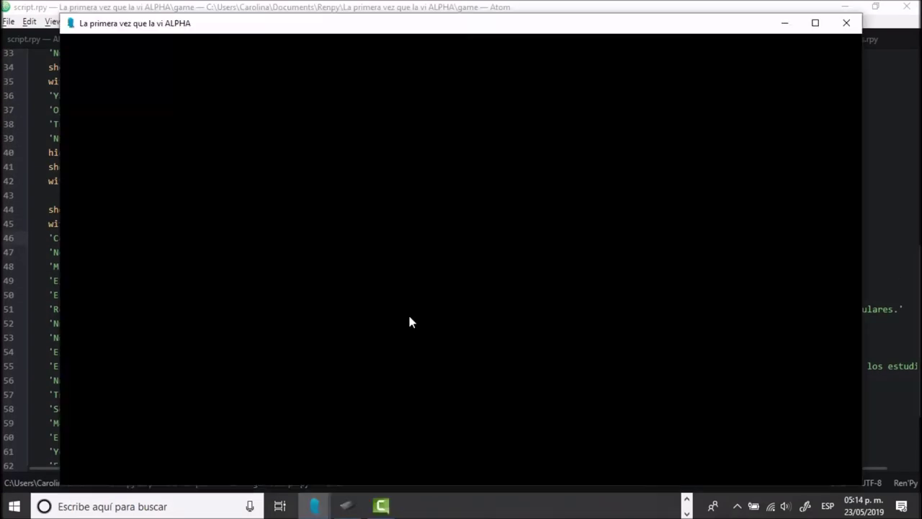
{"action": "left_click", "coordinate": [541, 277]}
{"action": "left_click", "coordinate": [541, 277]}
{"action": "left_click", "coordinate": [544, 280]}
{"action": "left_click", "coordinate": [544, 280]}
{"action": "left_click", "coordinate": [749, 303]}
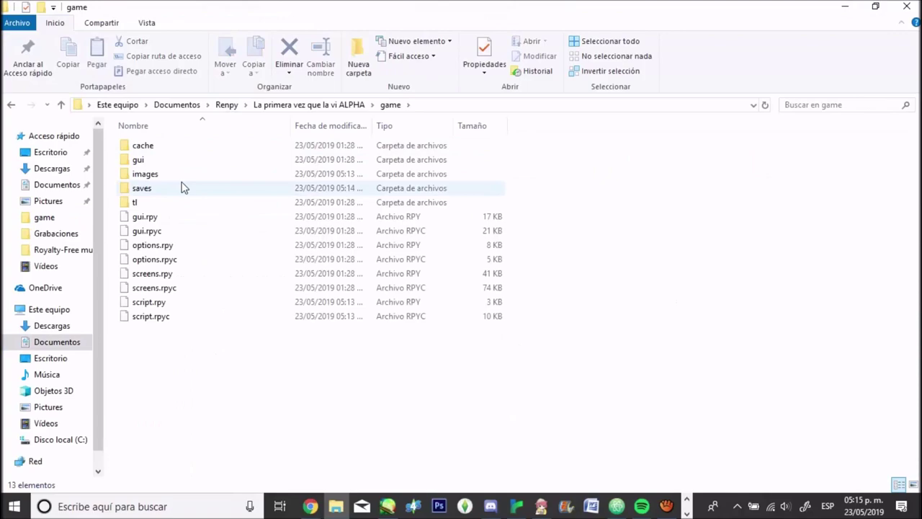
Check the background file names in the game's images folder and return to the script.
{"action": "double_click", "coordinate": [165, 174]}
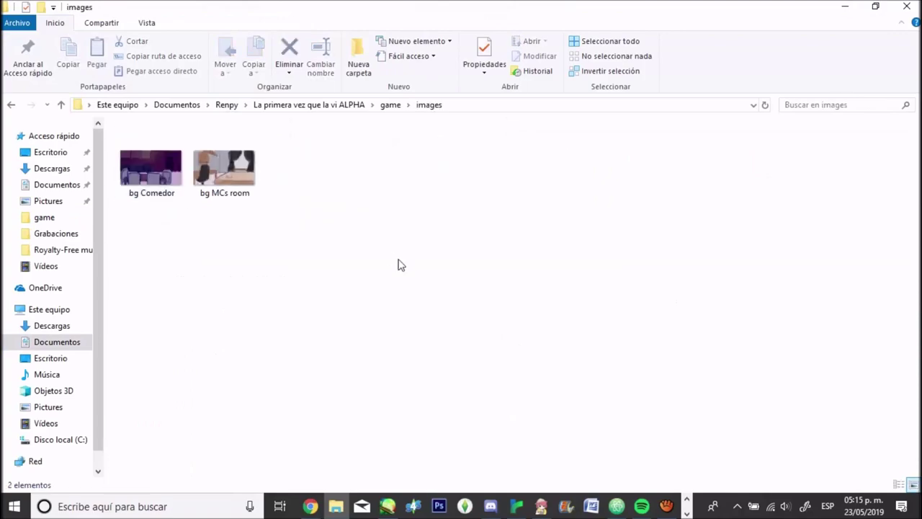
{"action": "left_click", "coordinate": [617, 506]}
{"action": "key", "text": "super+Tab"}
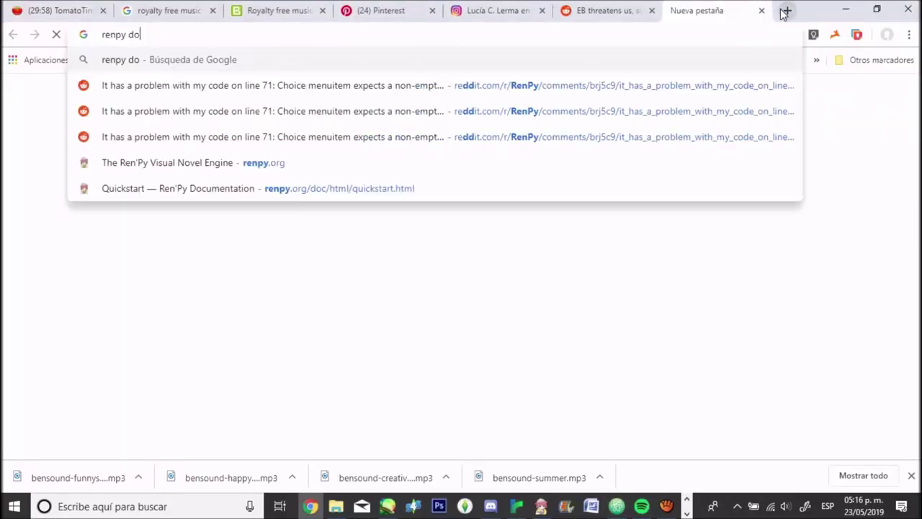
Open the Ren'Py documentation's Displayables page and read how images are declared.
{"action": "key", "text": "Return"}
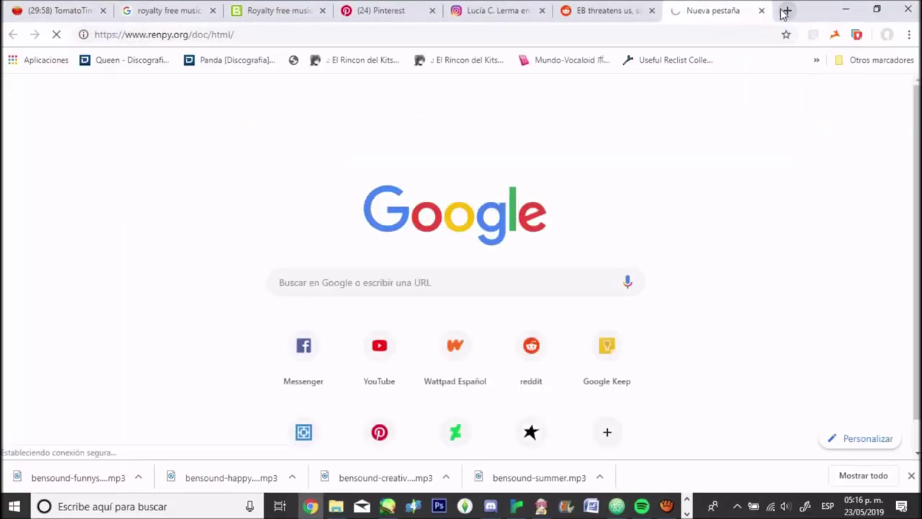
{"action": "left_click", "coordinate": [214, 181]}
{"action": "left_click", "coordinate": [318, 180]}
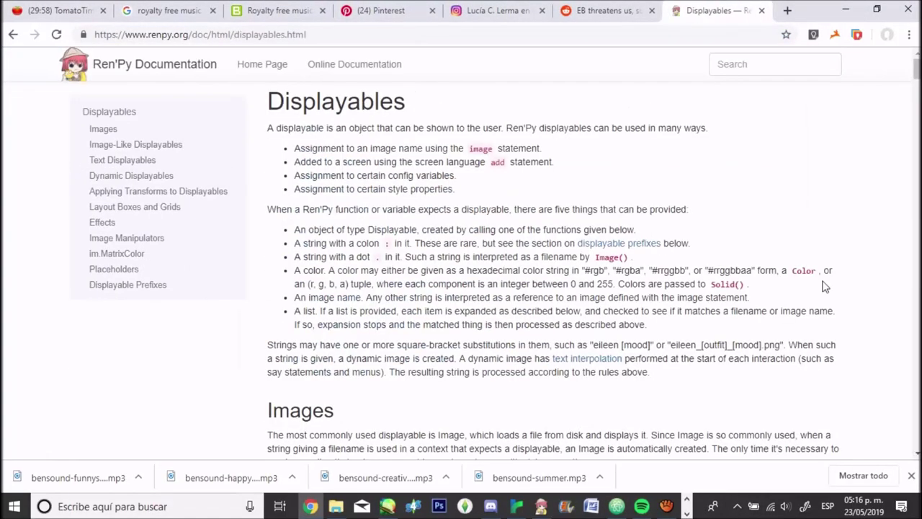
{"action": "scroll", "coordinate": [438, 330], "scroll_direction": "down", "scroll_amount": 4}
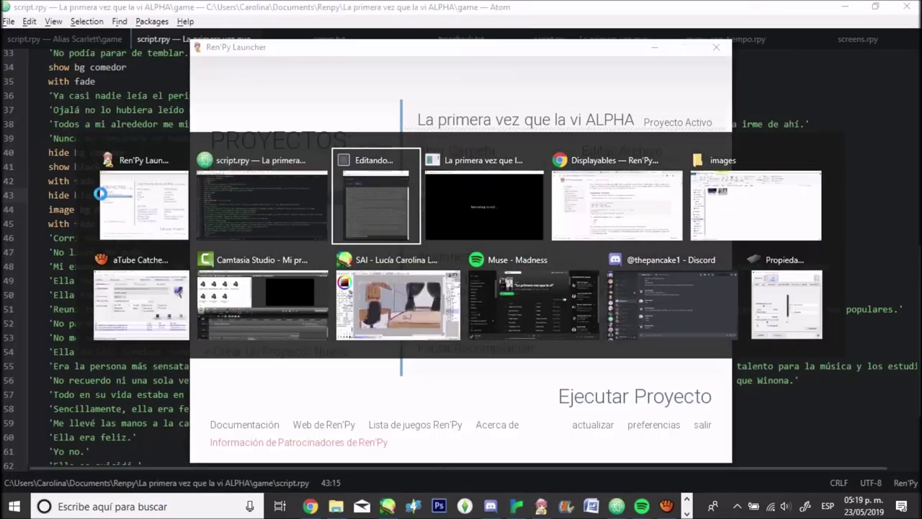
Add a "hide black" line after the fade to black, save the script and review the Images documentation.
{"action": "type", "text": "hide black"}
{"action": "key", "text": "ctrl+s"}
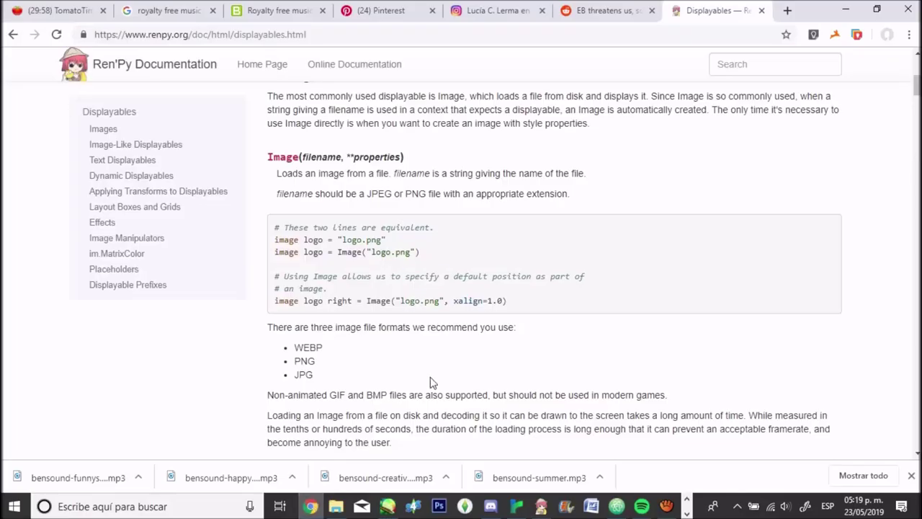
{"action": "scroll", "coordinate": [430, 382], "scroll_direction": "down", "scroll_amount": 20}
{"action": "scroll", "coordinate": [281, 382], "scroll_direction": "up", "scroll_amount": 20}
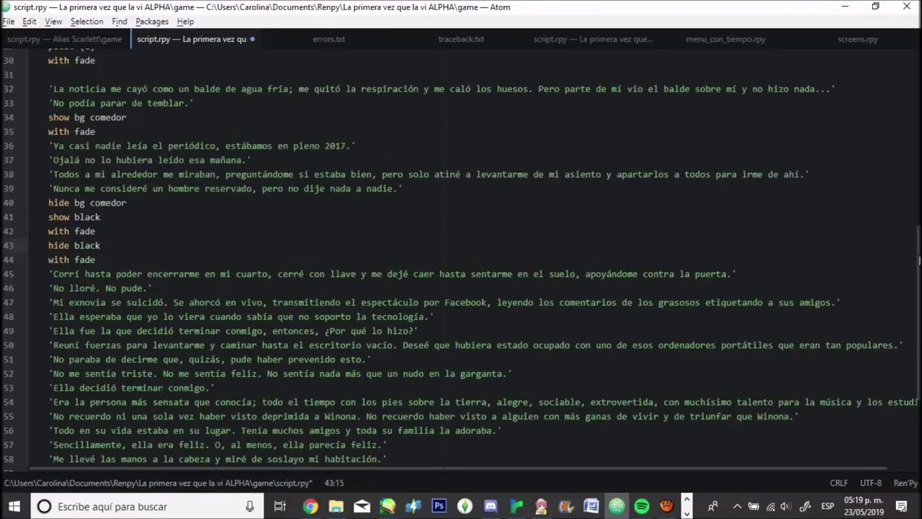
Try to bring in the room background by inserting "add MCs_room" before the "hide black" line.
{"action": "scroll", "coordinate": [222, 212], "scroll_direction": "up", "scroll_amount": 10}
{"action": "scroll", "coordinate": [221, 211], "scroll_direction": "down", "scroll_amount": 10}
{"action": "key", "text": "Return"}
{"action": "type", "text": "add MC"}
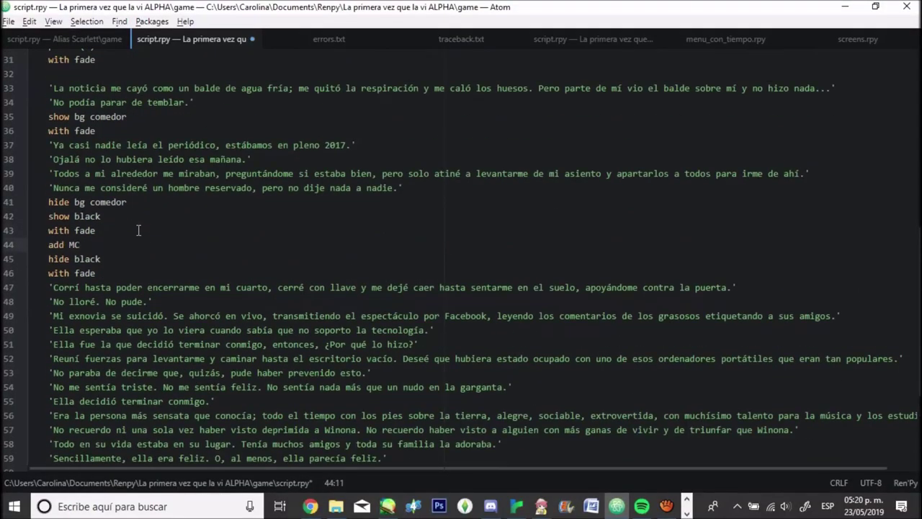
{"action": "type", "text": "s_room"}
Consult the Images section of the Displayables documentation for the image statement's syntax.
{"action": "scroll", "coordinate": [139, 230], "scroll_direction": "up", "scroll_amount": 2}
{"action": "key", "text": "alt+Tab"}
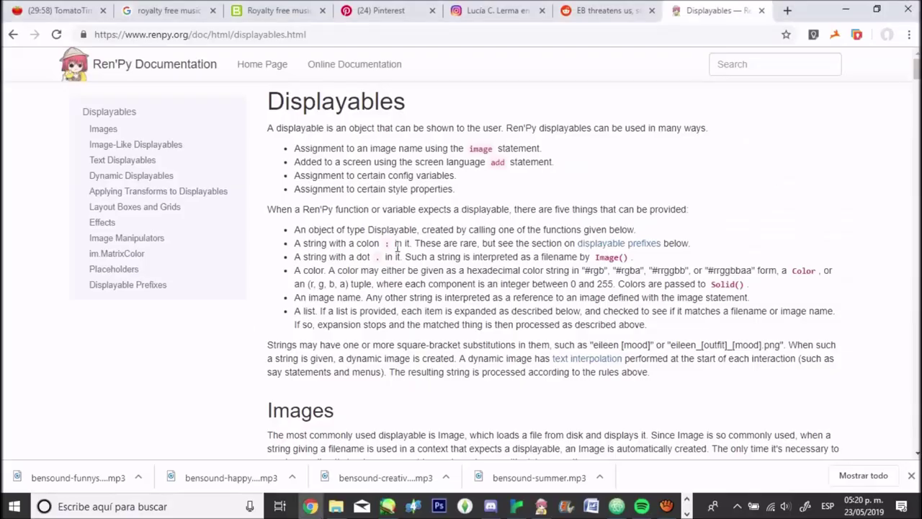
{"action": "scroll", "coordinate": [420, 310], "scroll_direction": "down", "scroll_amount": 13}
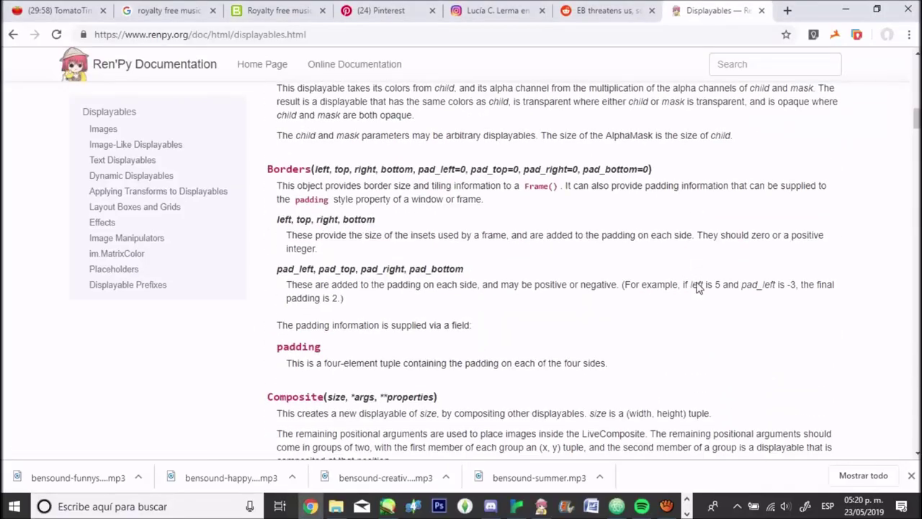
{"action": "left_click", "coordinate": [103, 128]}
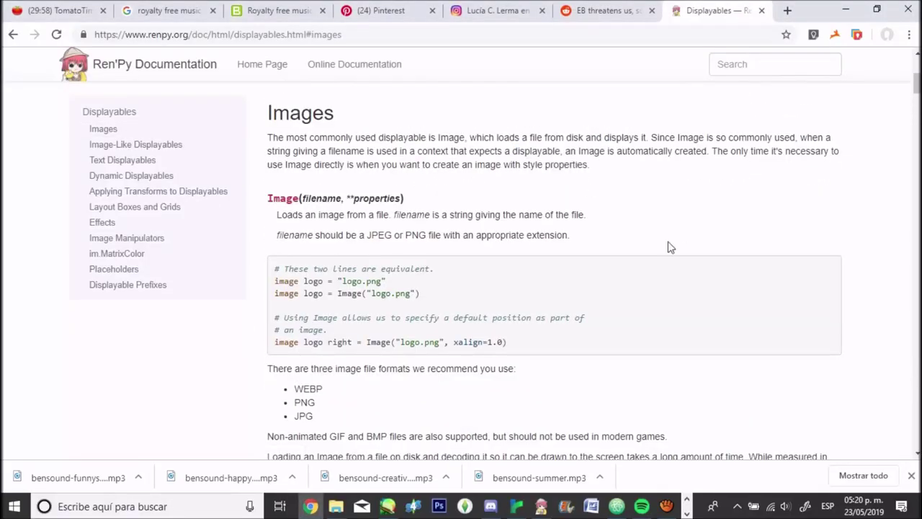
Try declaring the background with image bg MCs_room = "bg MCs_room.png" above the add line, and save the script.
{"action": "key", "text": "alt+Tab"}
{"action": "scroll", "coordinate": [291, 309], "scroll_direction": "up", "scroll_amount": 3}
{"action": "scroll", "coordinate": [290, 309], "scroll_direction": "down", "scroll_amount": 3}
{"action": "left_click", "coordinate": [115, 315]}
{"action": "key", "text": "Return"}
{"action": "type", "text": "image bg MCs_room = \"bg MCs_room.png\""}
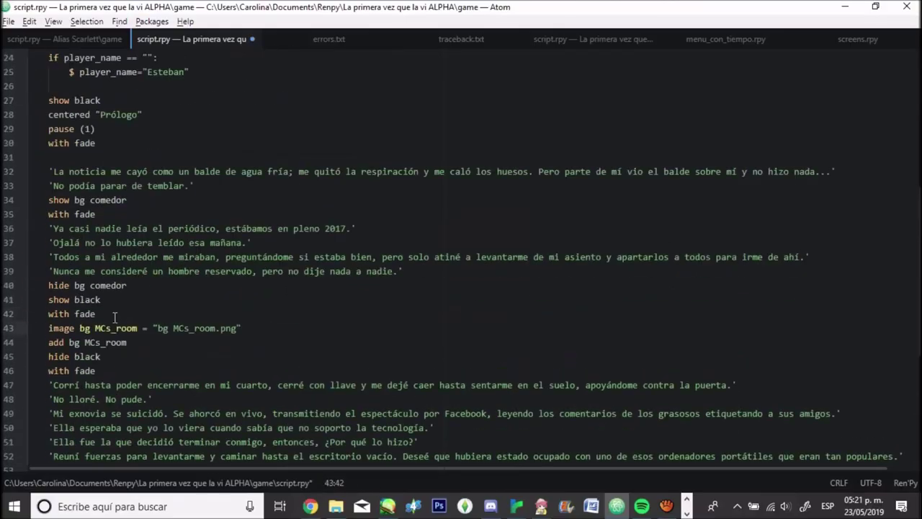
{"action": "key", "text": "ctrl+s"}
Delete the "add bg MCs_room" line, save the script and switch to the running game to check it.
{"action": "key", "text": "alt+Tab"}
{"action": "key", "text": "alt+Tab"}
{"action": "key", "text": "alt+Tab"}
{"action": "left_click", "coordinate": [151, 338]}
{"action": "key", "text": "BackSpace"}
{"action": "key", "text": "BackSpace"}
{"action": "key", "text": "BackSpace"}
{"action": "key", "text": "BackSpace"}
{"action": "key", "text": "BackSpace"}
{"action": "key", "text": "BackSpace"}
{"action": "key", "text": "BackSpace"}
{"action": "key", "text": "BackSpace"}
{"action": "key", "text": "BackSpace"}
{"action": "key", "text": "BackSpace"}
{"action": "key", "text": "BackSpace"}
{"action": "key", "text": "BackSpace"}
{"action": "key", "text": "BackSpace"}
{"action": "key", "text": "BackSpace"}
{"action": "key", "text": "BackSpace"}
{"action": "key", "text": "BackSpace"}
{"action": "key", "text": "BackSpace"}
{"action": "key", "text": "ctrl+s"}
{"action": "key", "text": "alt+Tab"}
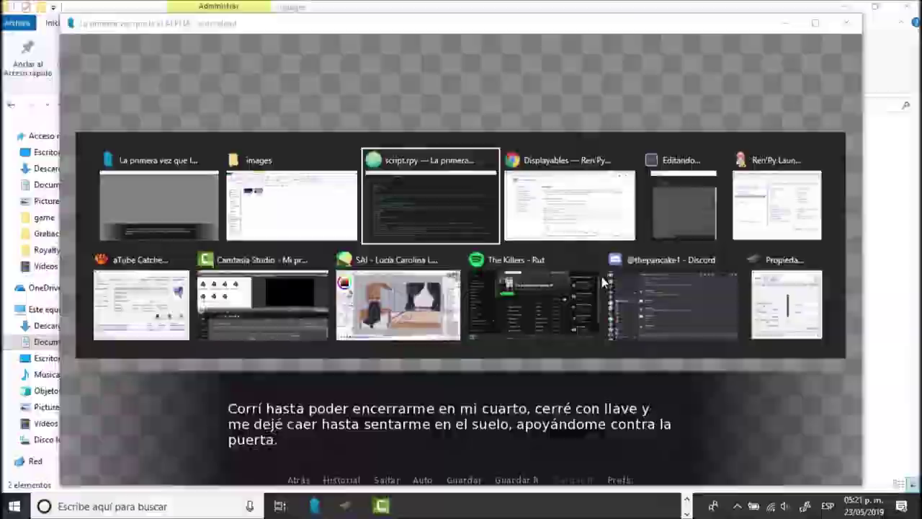
Check how the other project's script shows backgrounds, and replace the image declaration with "scene bg MCs_room".
{"action": "key", "text": "alt+Tab"}
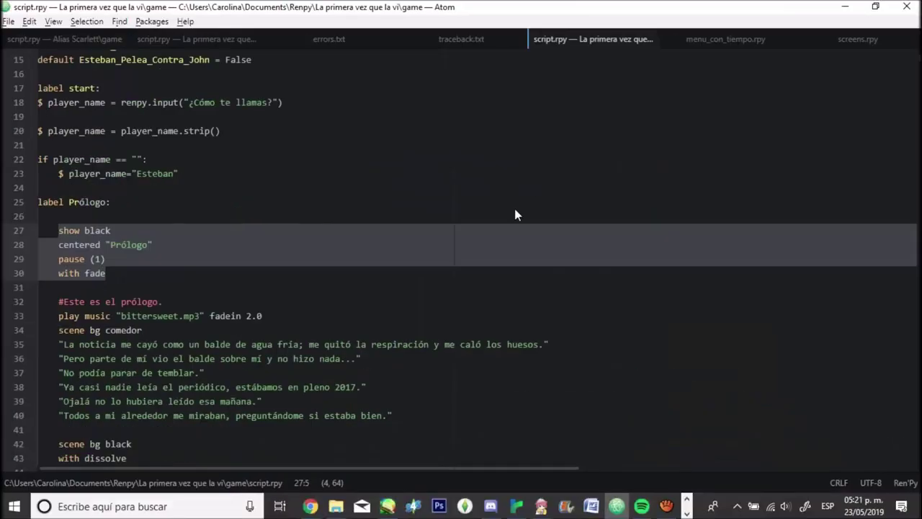
{"action": "left_click", "coordinate": [461, 39]}
{"action": "left_click", "coordinate": [191, 39]}
{"action": "left_click", "coordinate": [75, 328]}
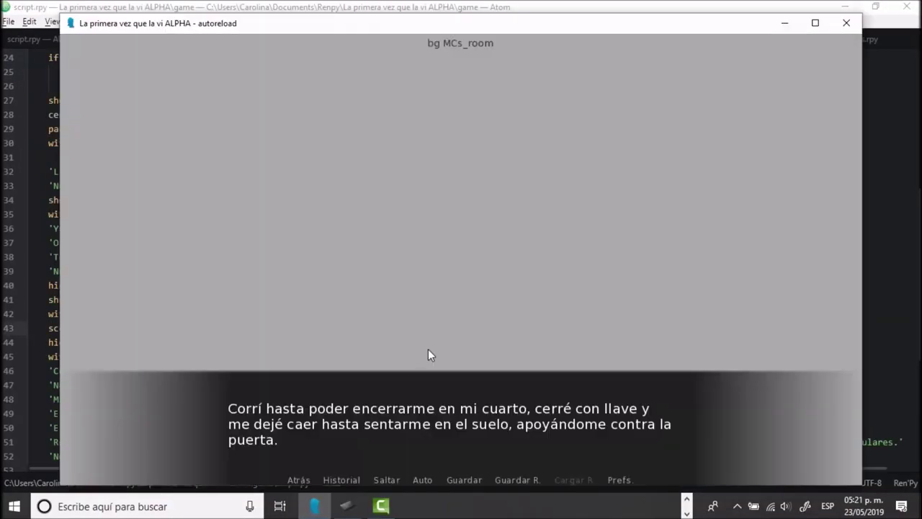
Rename the room background file in the images folder and change the scene statement to "scene bg MCsRoom".
{"action": "left_click", "coordinate": [242, 156]}
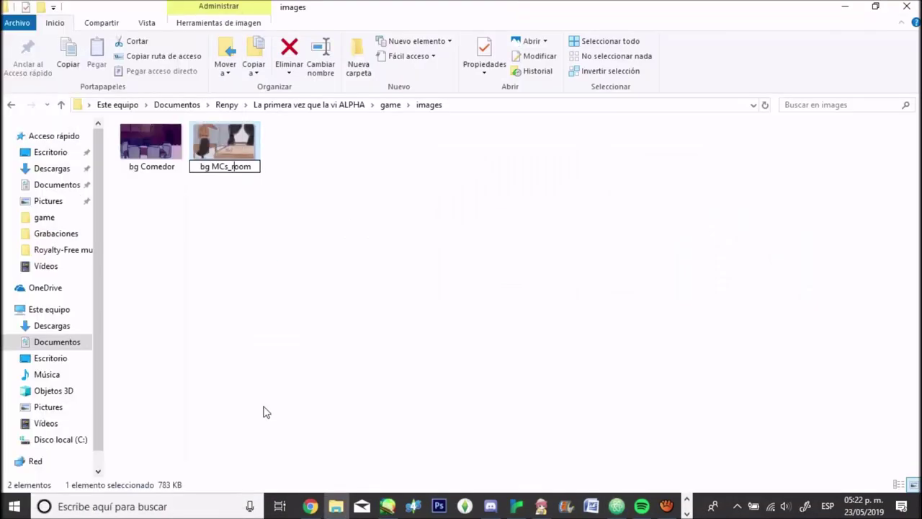
{"action": "key", "text": "alt+Tab"}
{"action": "left_click_drag", "start_coordinate": [136, 328], "coordinate": [95, 328]}
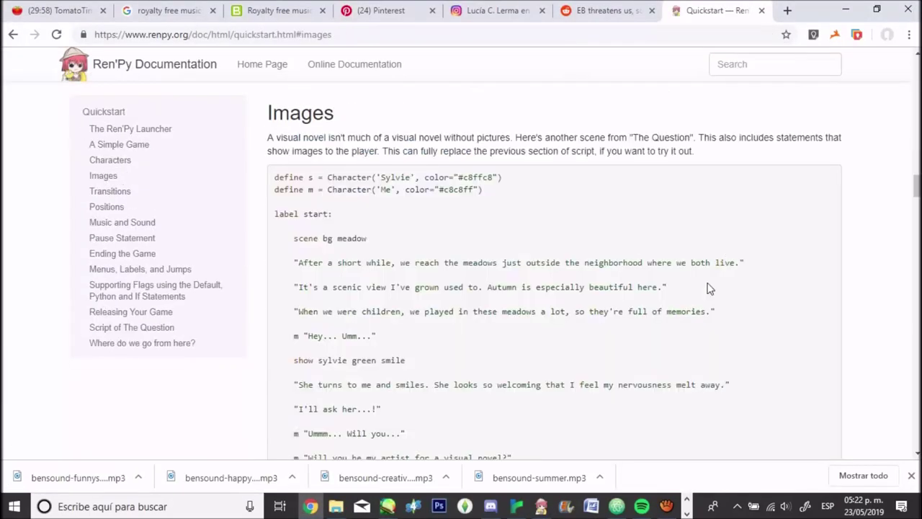
Read the Quickstart documentation's Images section on file naming and the hide statement.
{"action": "scroll", "coordinate": [664, 357], "scroll_direction": "down", "scroll_amount": 7}
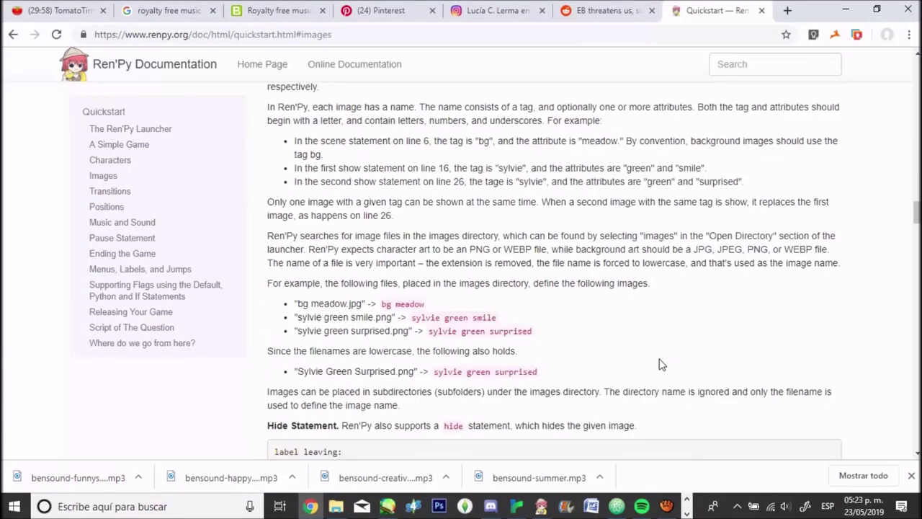
{"action": "scroll", "coordinate": [661, 364], "scroll_direction": "down", "scroll_amount": 3}
Remove the "hide bg comedor" line from the script and leave a blank line before the room's scene statement.
{"action": "key", "text": "alt+Tab"}
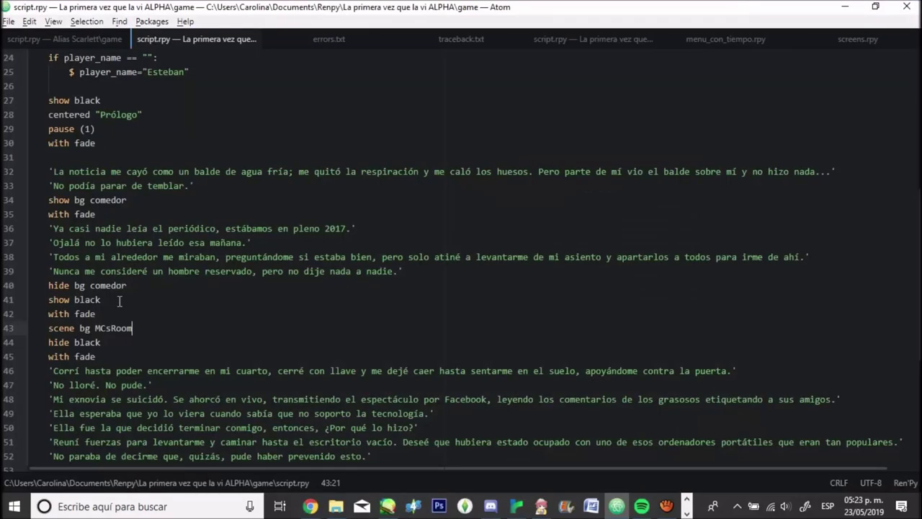
{"action": "key", "text": "BackSpace"}
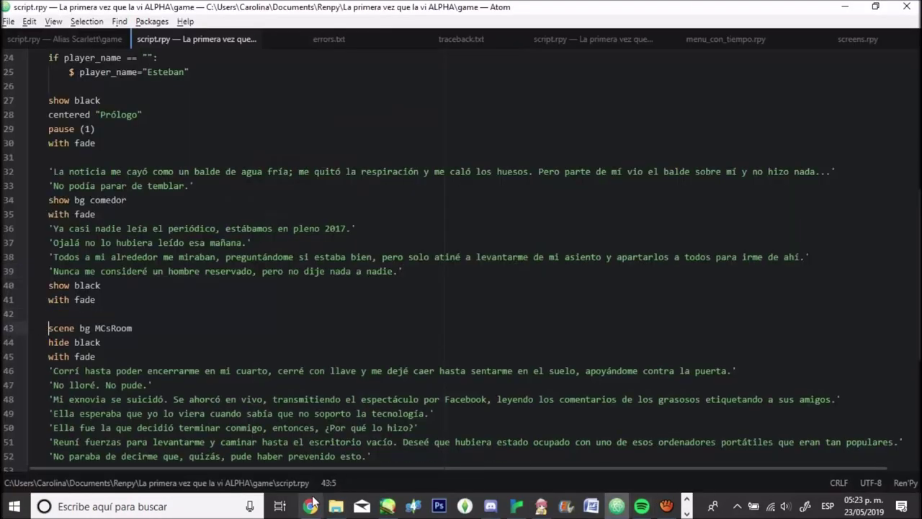
Search the web for "renpy doesn't show the scene" and open the article on scenes and showing images.
{"action": "left_click", "coordinate": [312, 503]}
{"action": "key", "text": "ctrl+t"}
{"action": "type", "text": "renpy doesn't show the scene"}
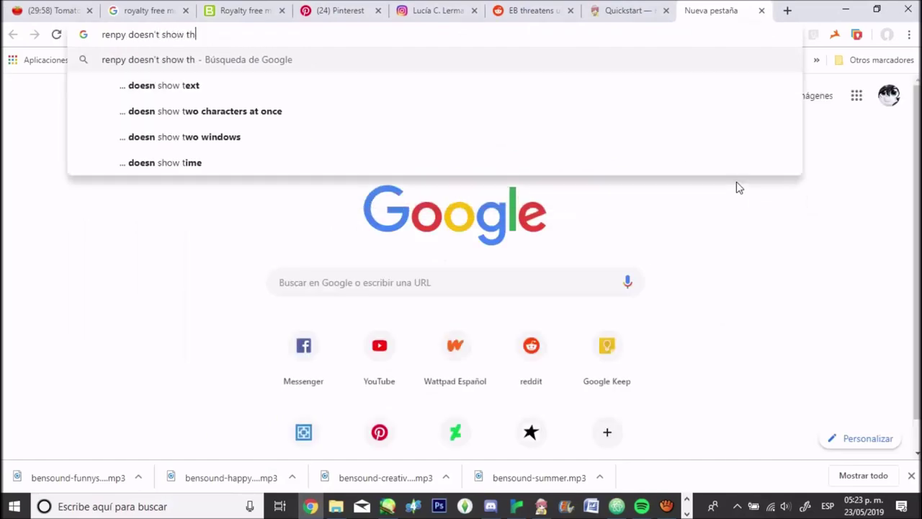
{"action": "key", "text": "Return"}
{"action": "left_click", "coordinate": [338, 247]}
{"action": "key", "text": "alt+Tab"}
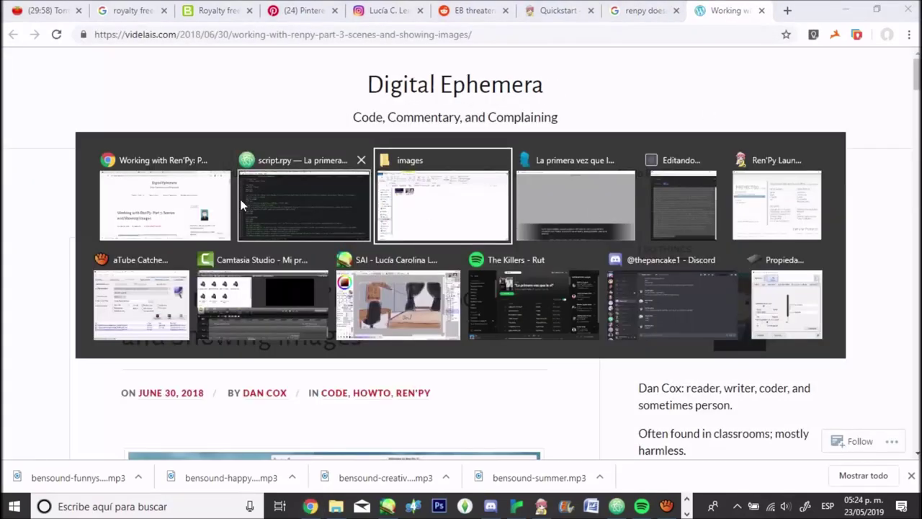